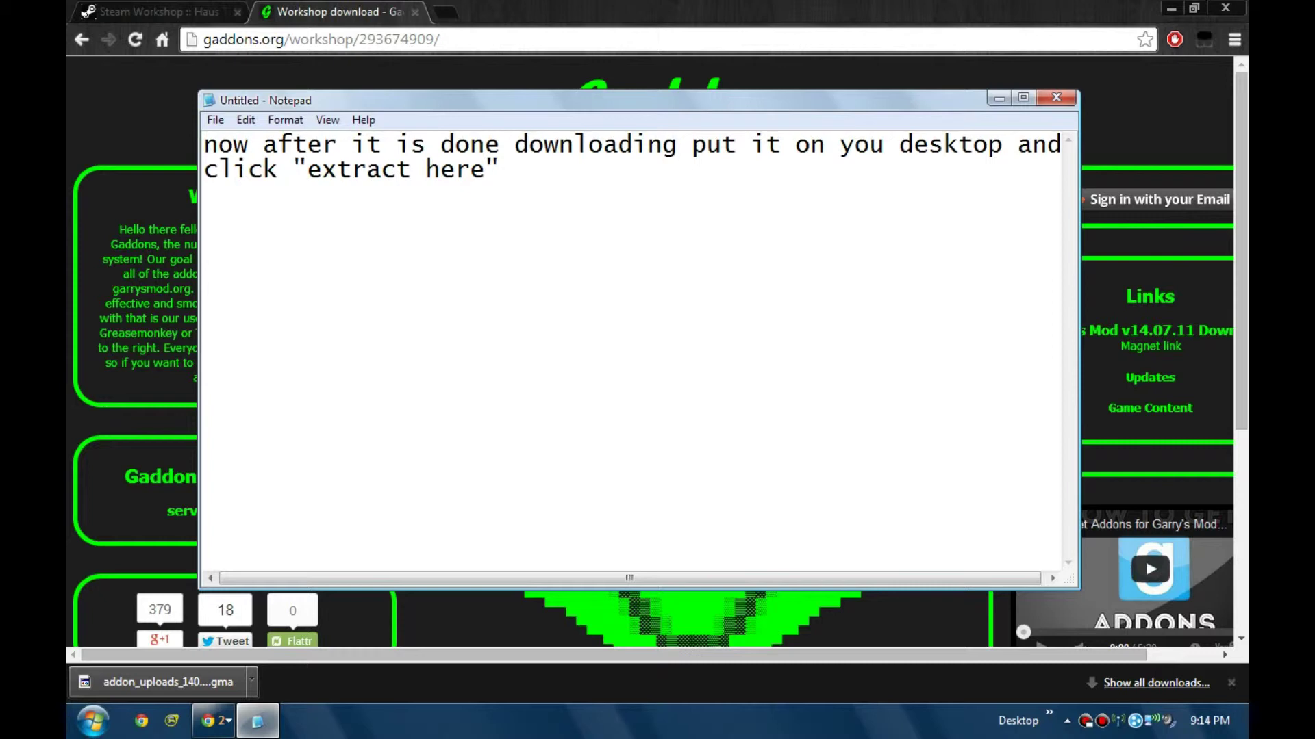
# Step: Finish the Notepad instruction about "extract here" with "on 7-zip" and put the note out of view
pyautogui.click(514, 170)
pyautogui.write('on 7-zip')
pyautogui.press('super+Down')
# Step: Put the downloaded addon_uploads .gma file from the browser's downloads onto an empty desktop spot and close the browser window
pyautogui.press('super+Down')
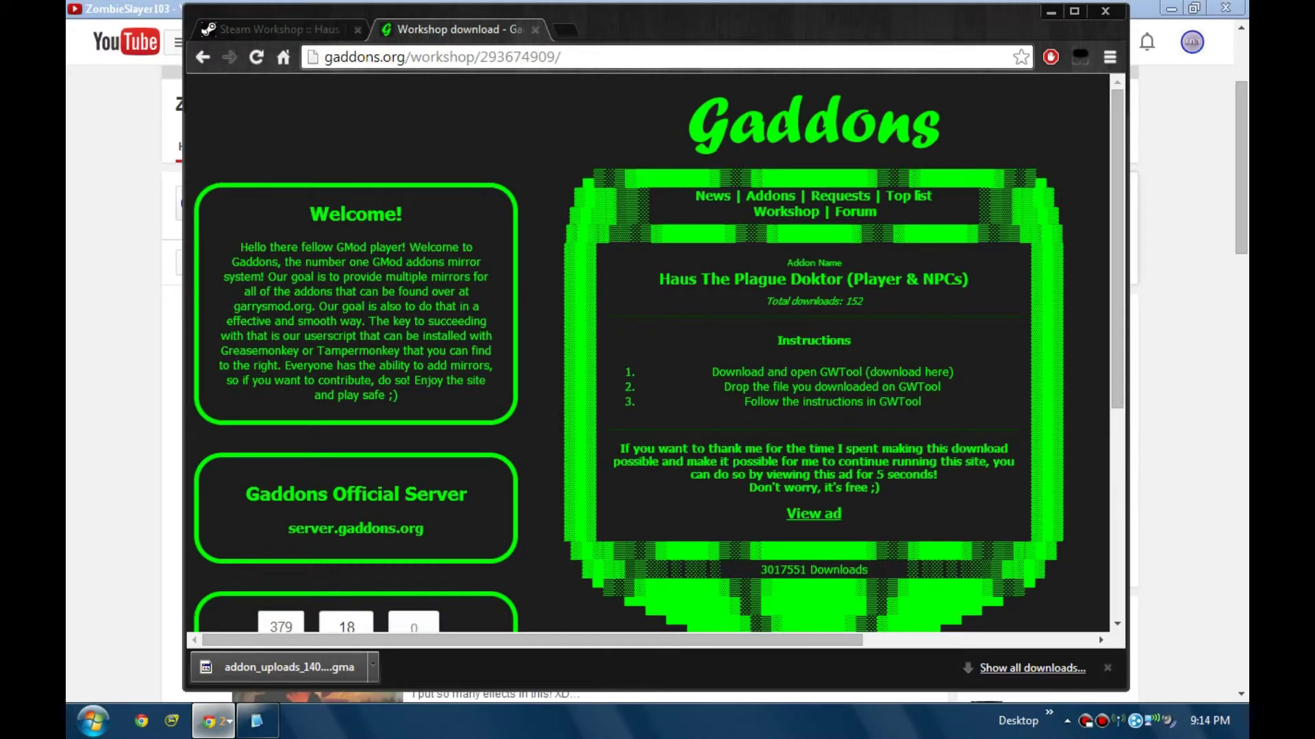
pyautogui.press('super+Down')
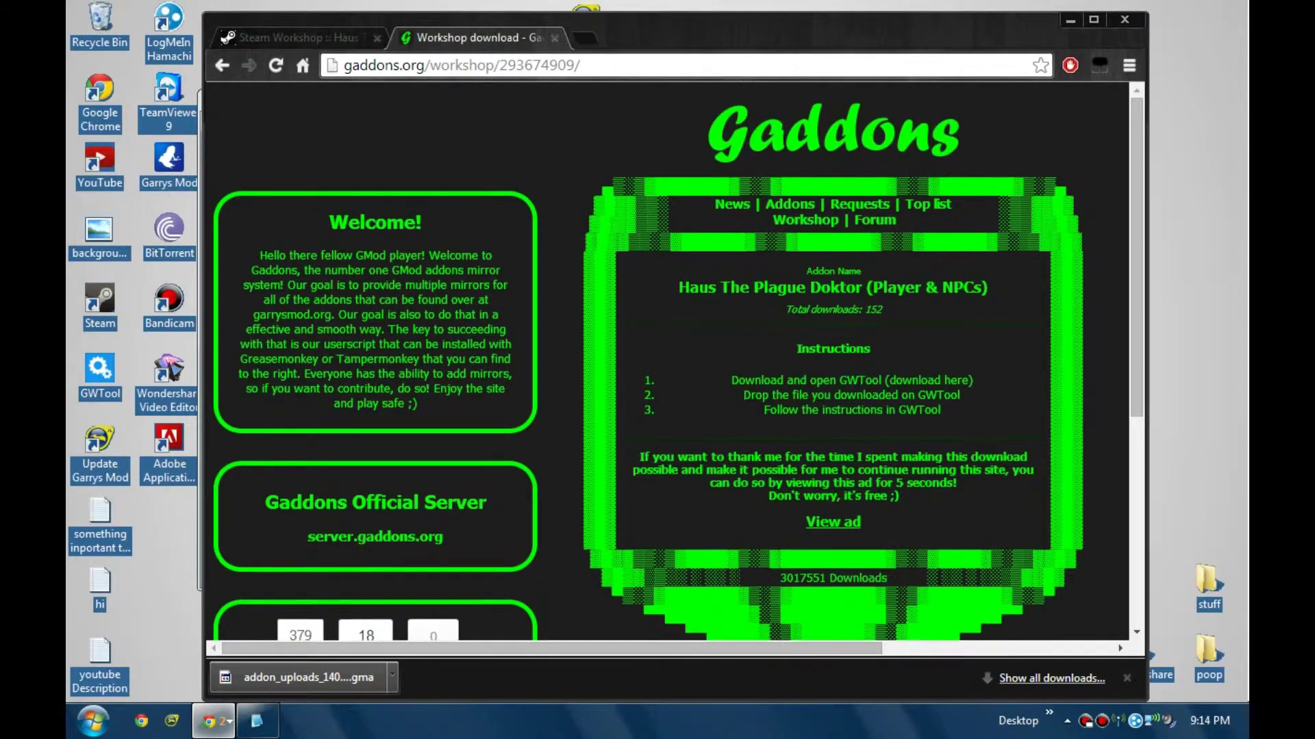
pyautogui.moveTo(760, 59); pyautogui.dragTo(888, 34)
pyautogui.hotkey('alt', 'Tab')
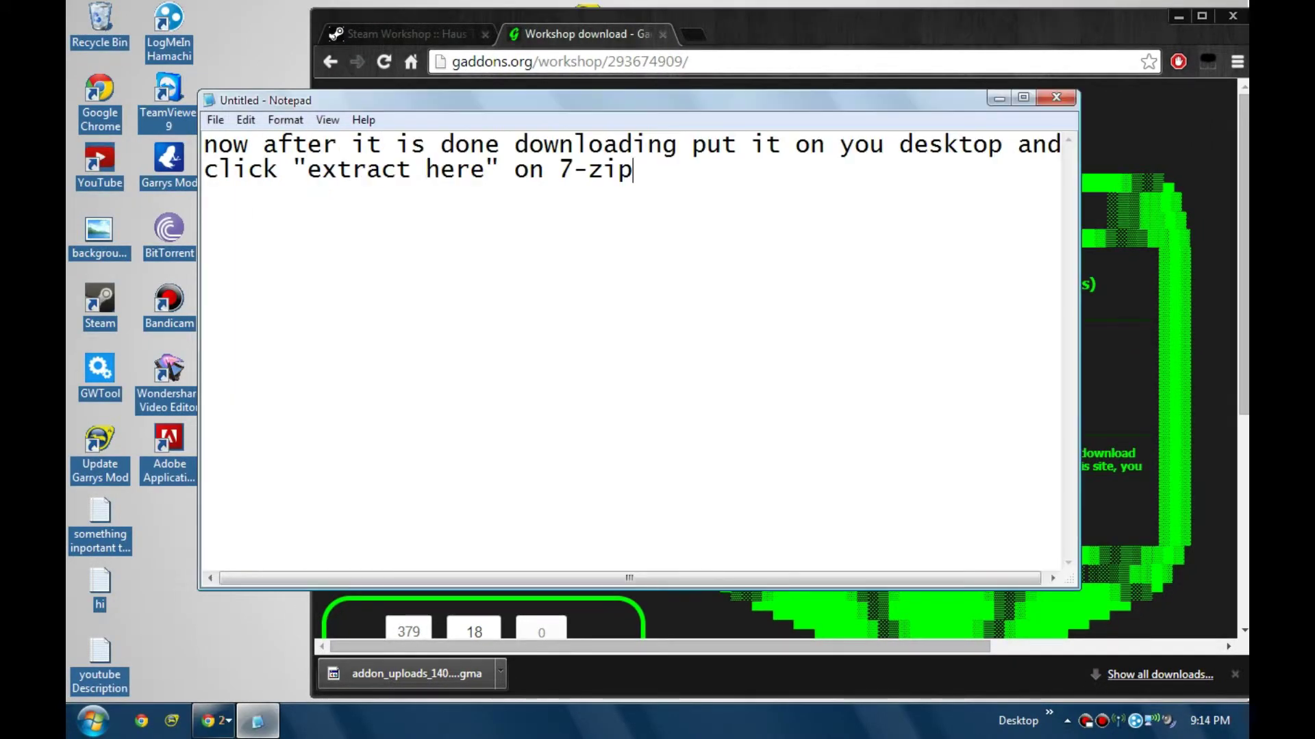
pyautogui.click(996, 98)
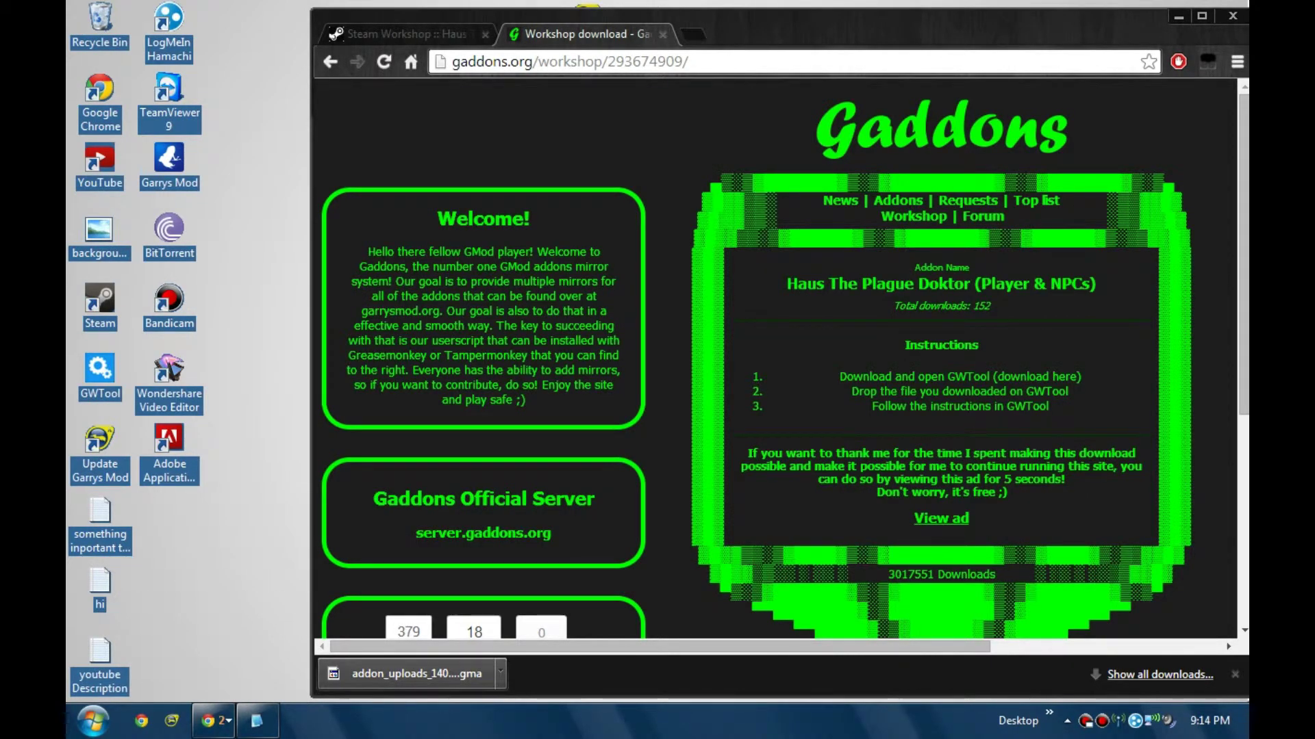
pyautogui.moveTo(411, 674); pyautogui.dragTo(238, 589)
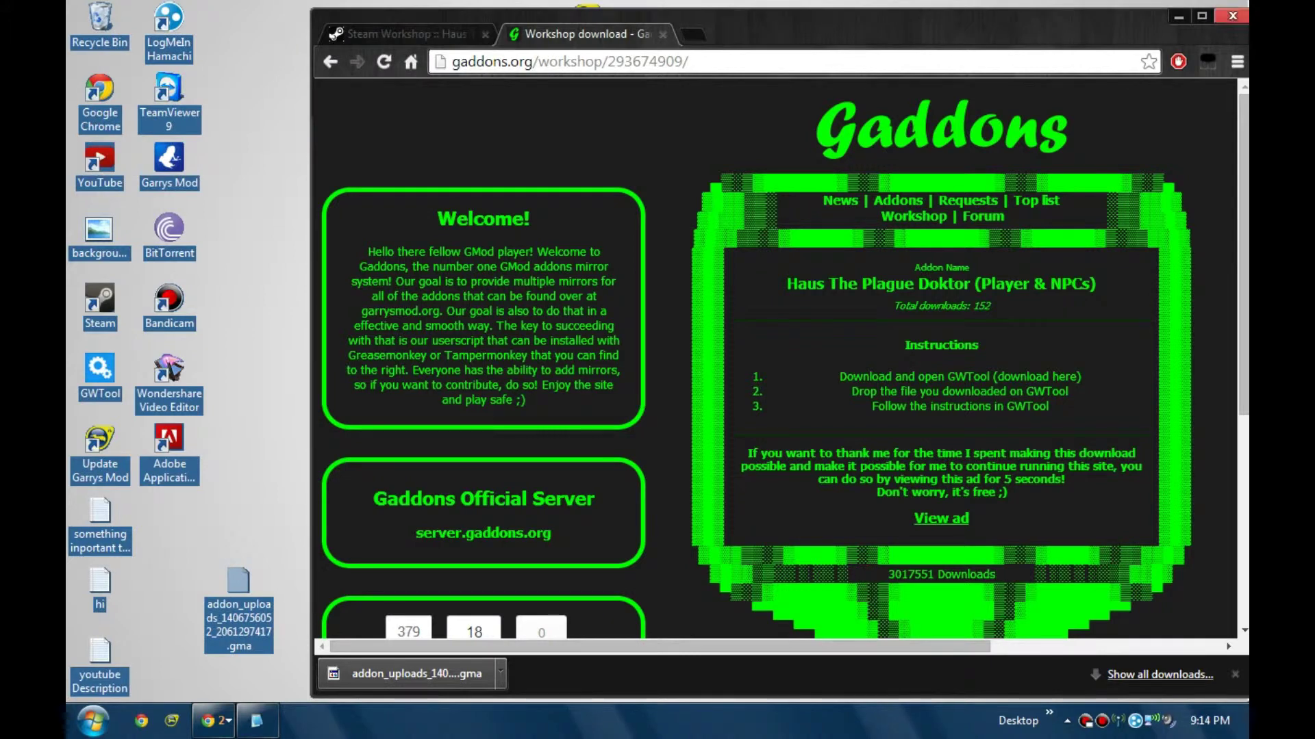
pyautogui.hotkey('alt', 'F4')
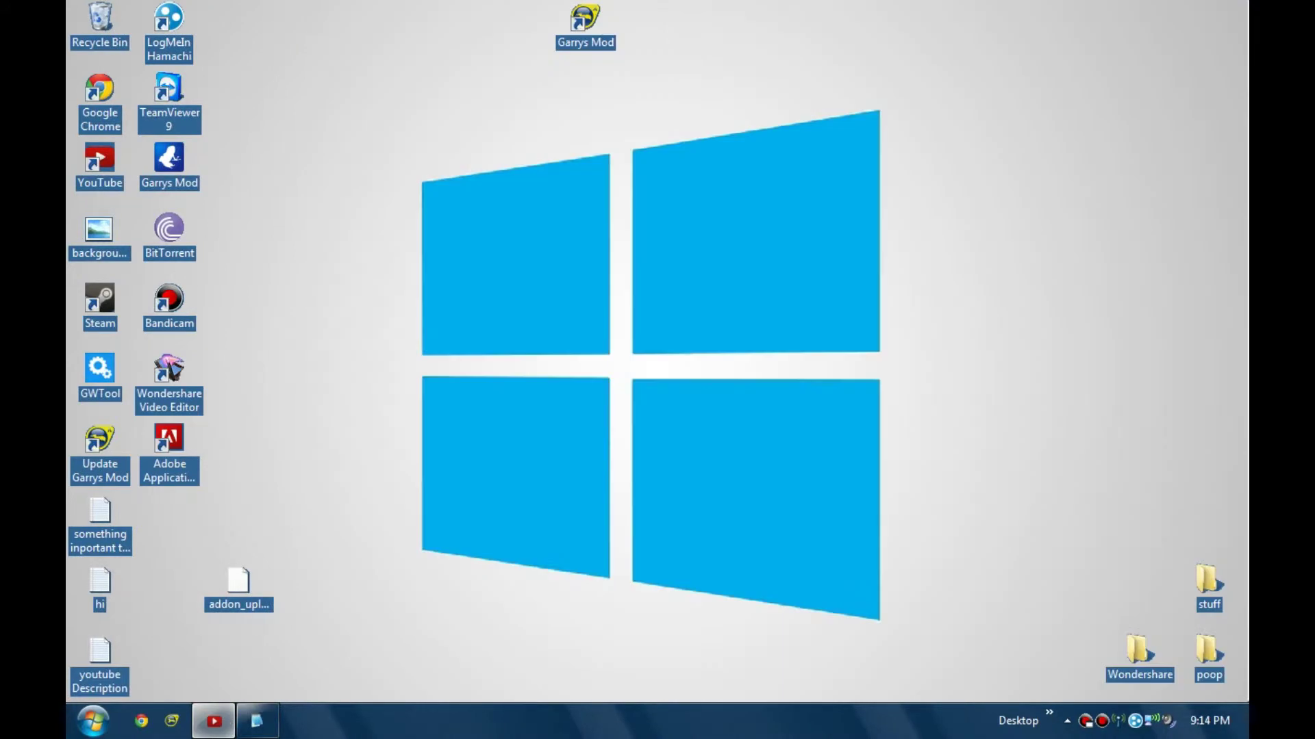
# Step: Extract the downloaded .gma file in place with 7-Zip and move the extracted and original files apart on the desktop
pyautogui.moveTo(238, 586); pyautogui.dragTo(249, 503)
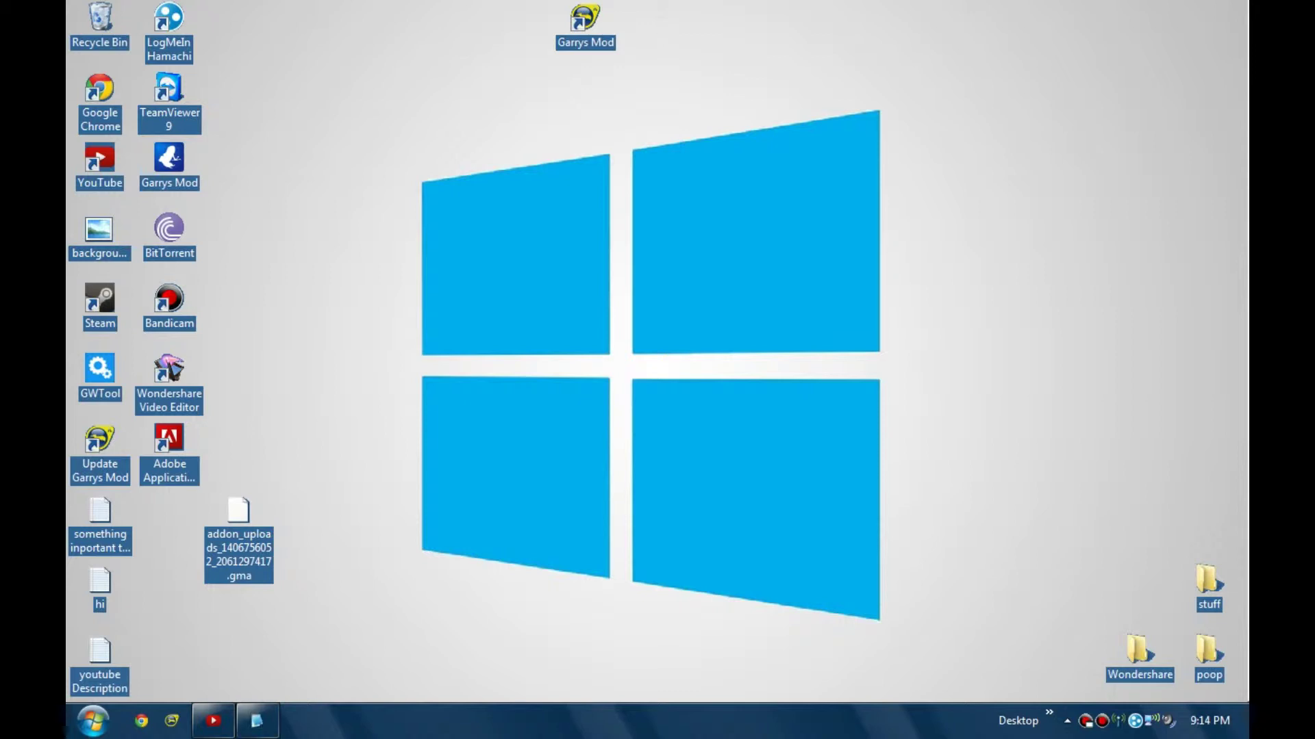
pyautogui.rightClick(238, 505)
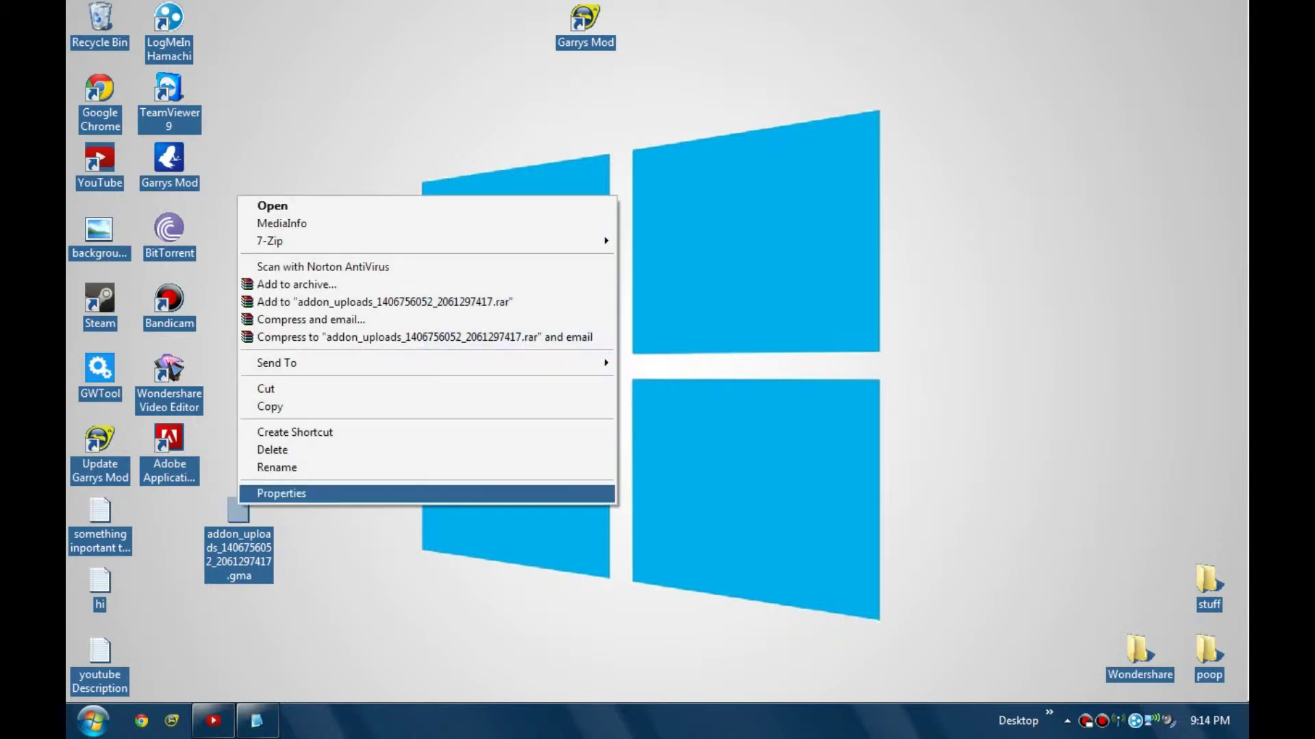
pyautogui.moveTo(424, 241)
pyautogui.click(662, 294)
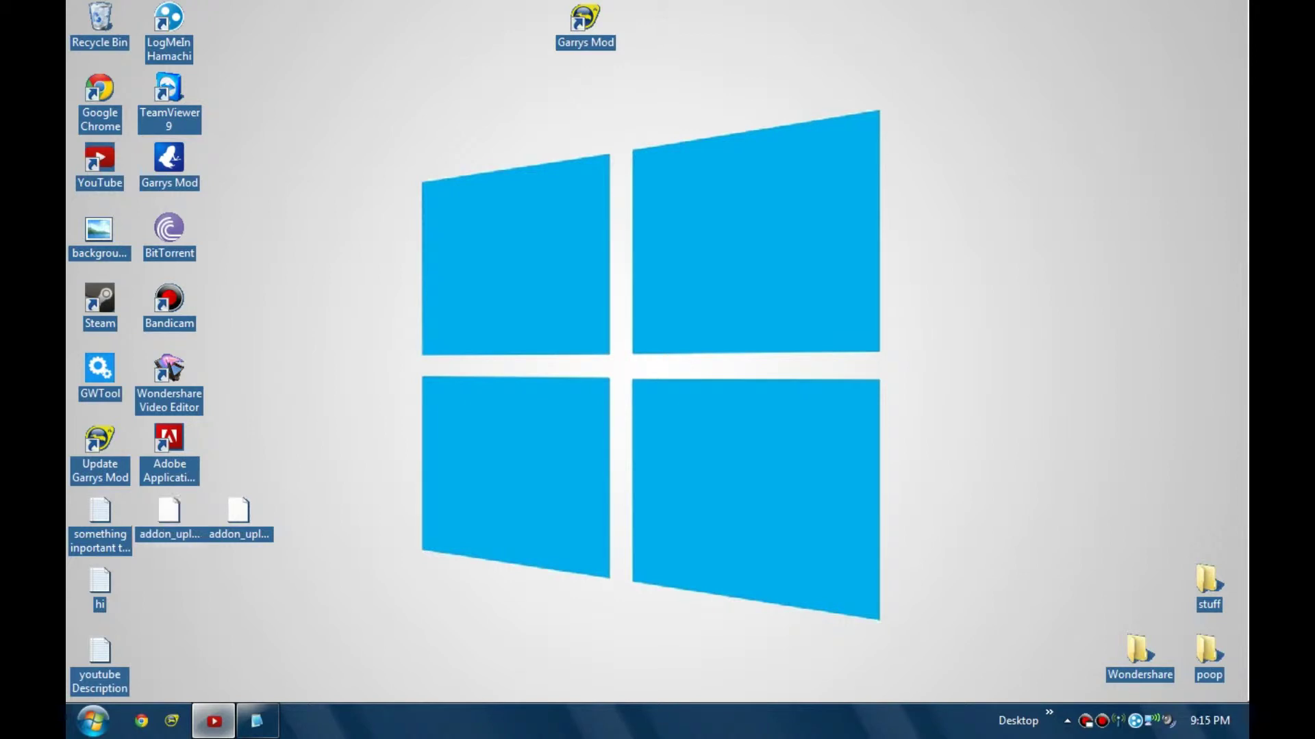
pyautogui.moveTo(169, 514); pyautogui.dragTo(211, 584)
pyautogui.moveTo(238, 513); pyautogui.dragTo(1225, 103)
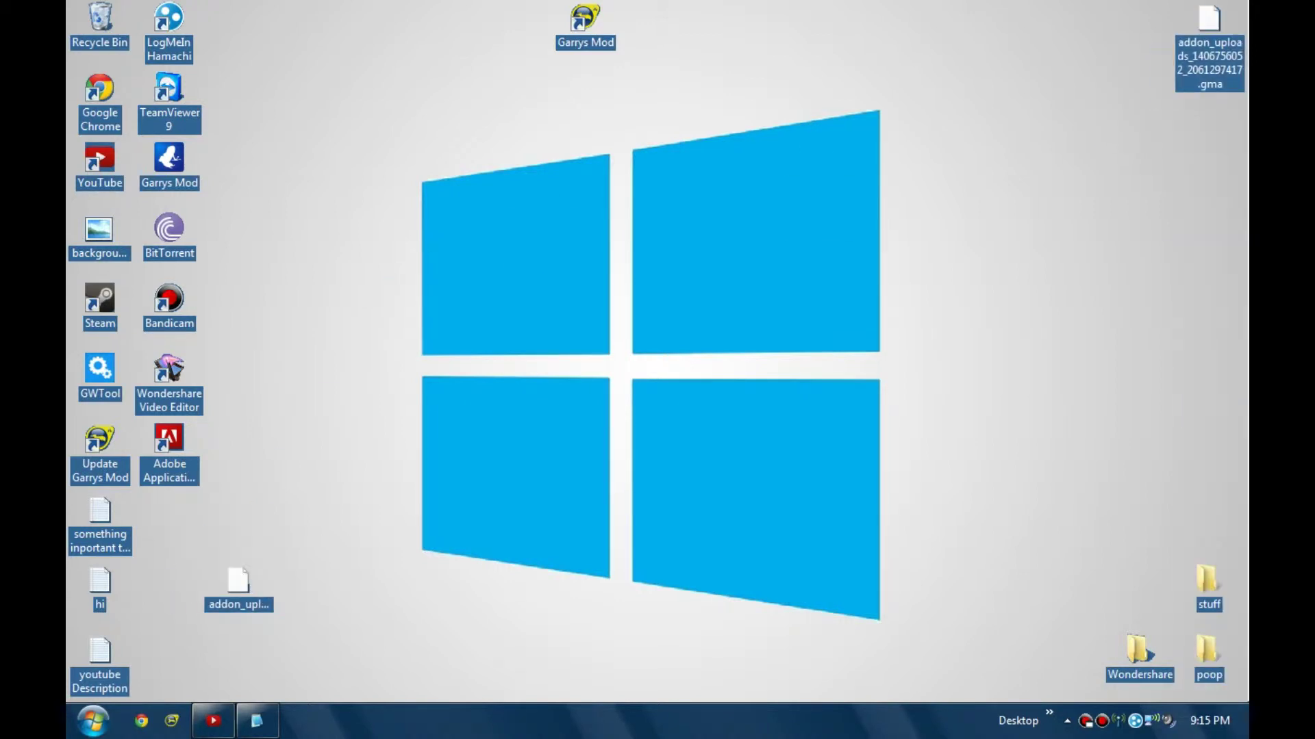
# Step: Show the Notepad instruction briefly, launch GWTool and drop the extracted addon file onto its window
pyautogui.click(257, 720)
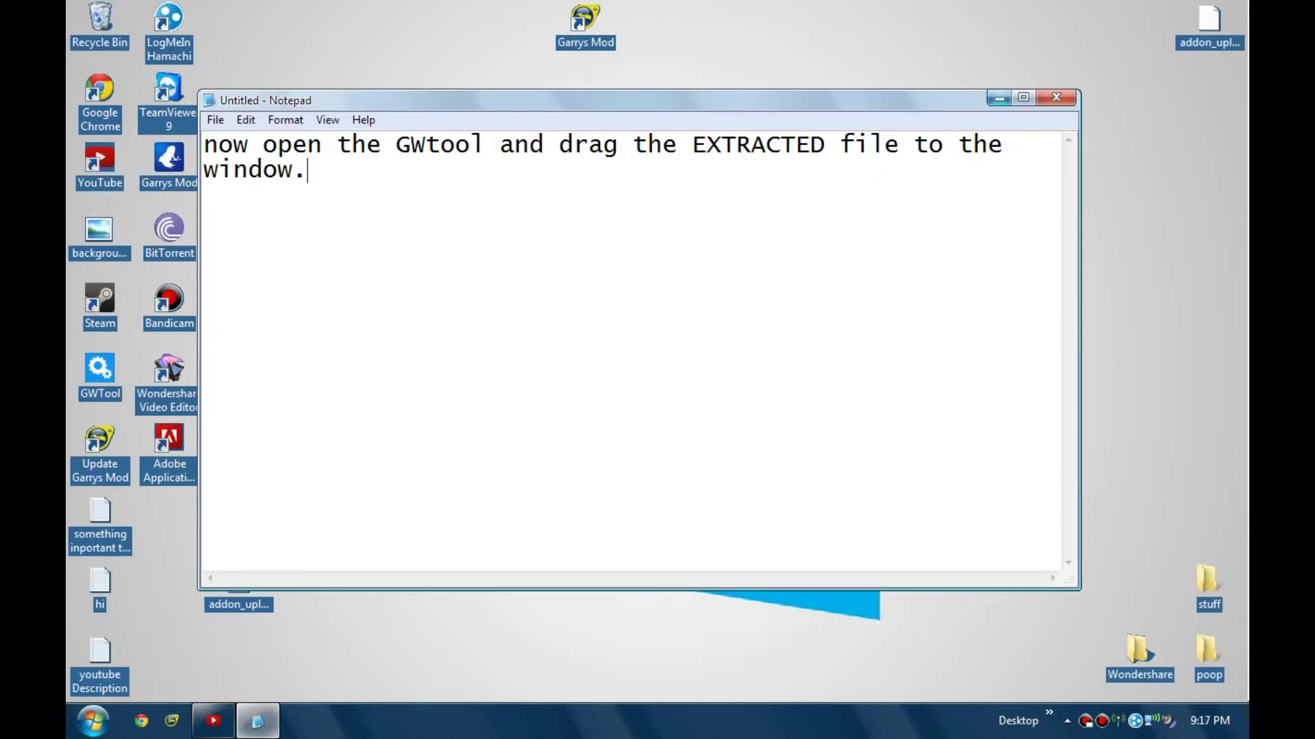
pyautogui.click(999, 97)
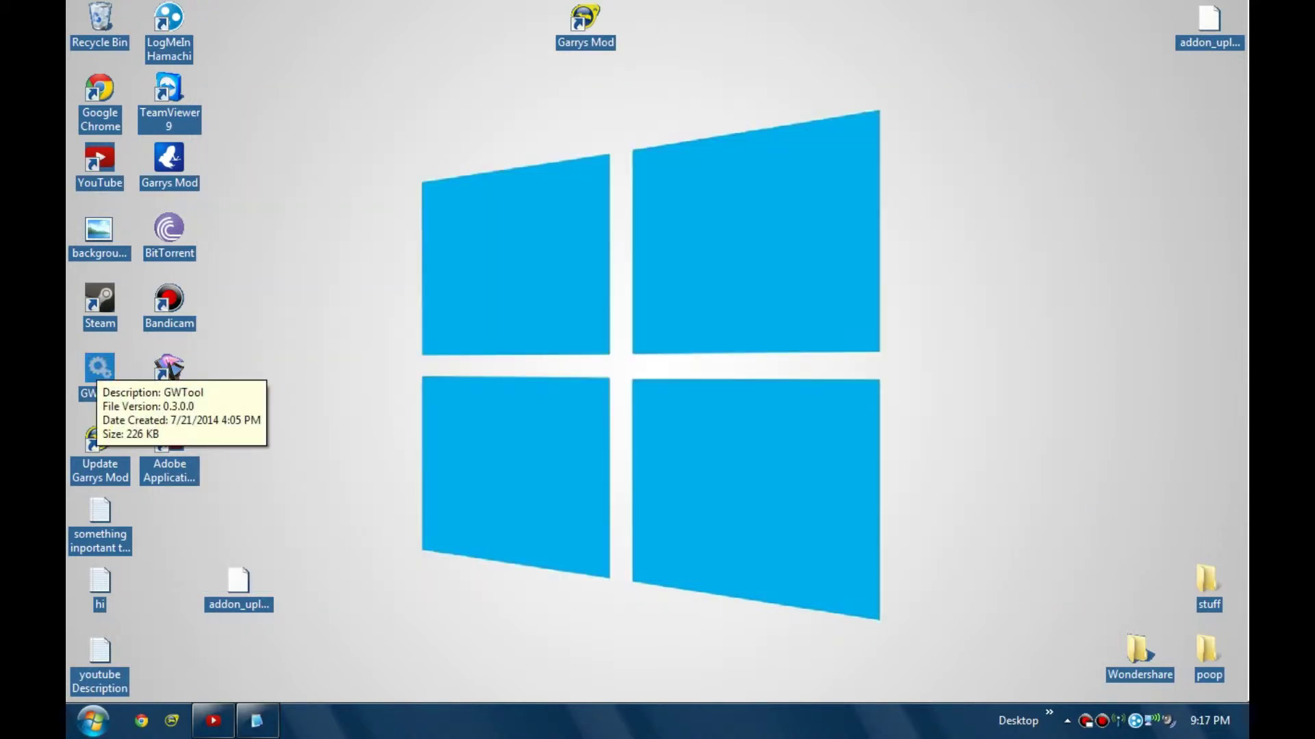
pyautogui.doubleClick(100, 367)
pyautogui.moveTo(656, 261); pyautogui.dragTo(659, 256)
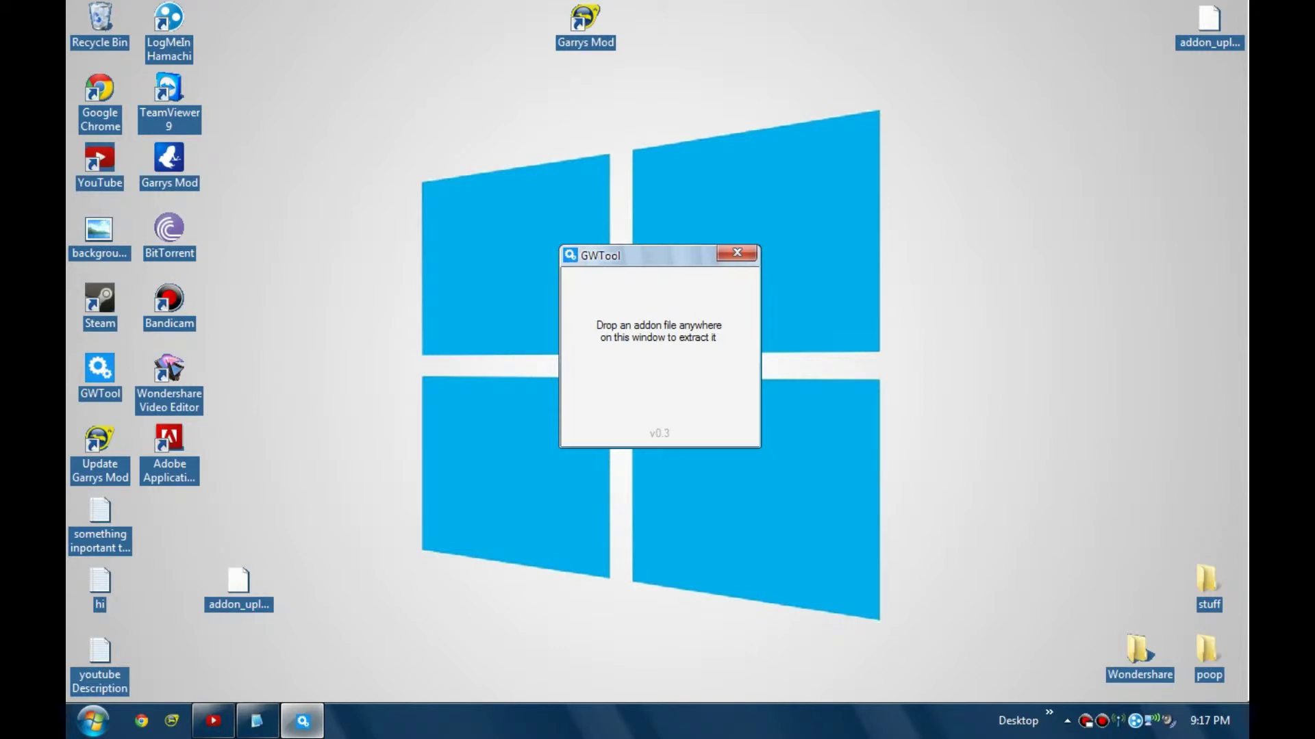
pyautogui.moveTo(238, 582); pyautogui.dragTo(616, 349)
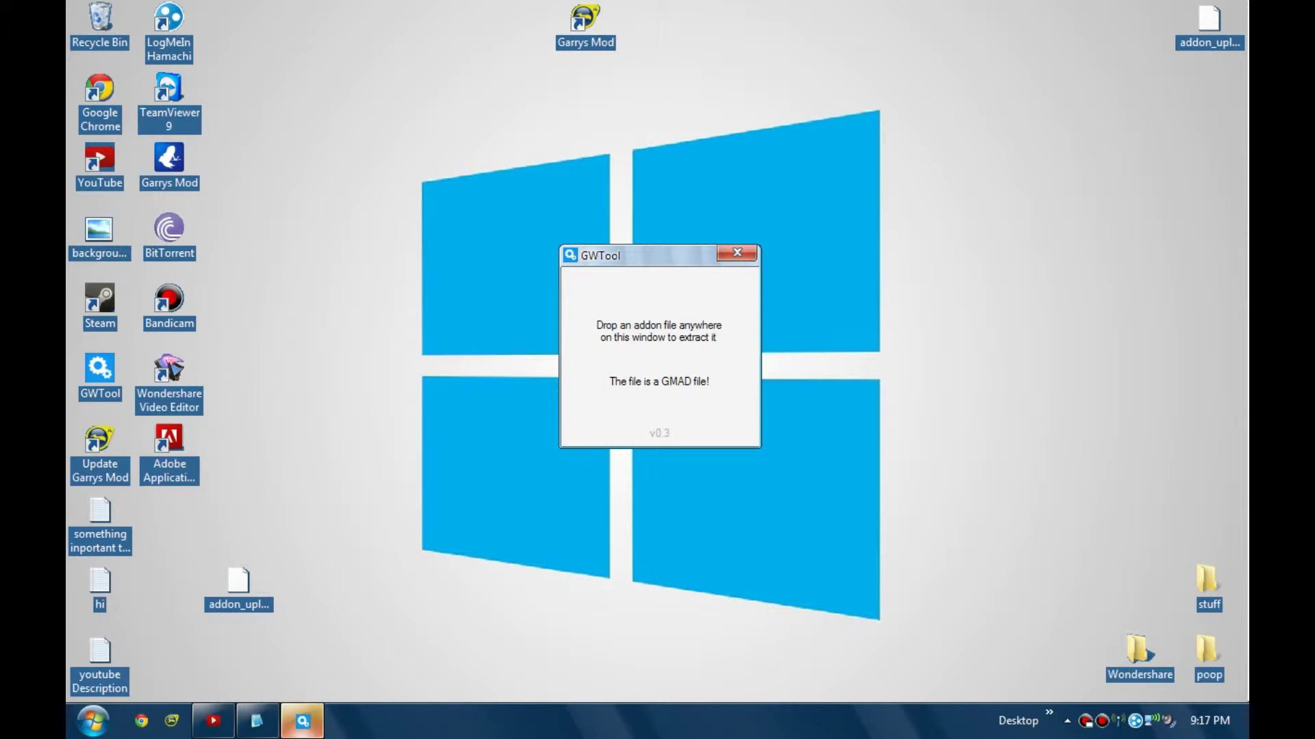
# Step: After showing the next Notepad instruction, drop the unextracted addon file onto GWTool and place the resulting archive beside its window
pyautogui.hotkey('alt', 'Tab')
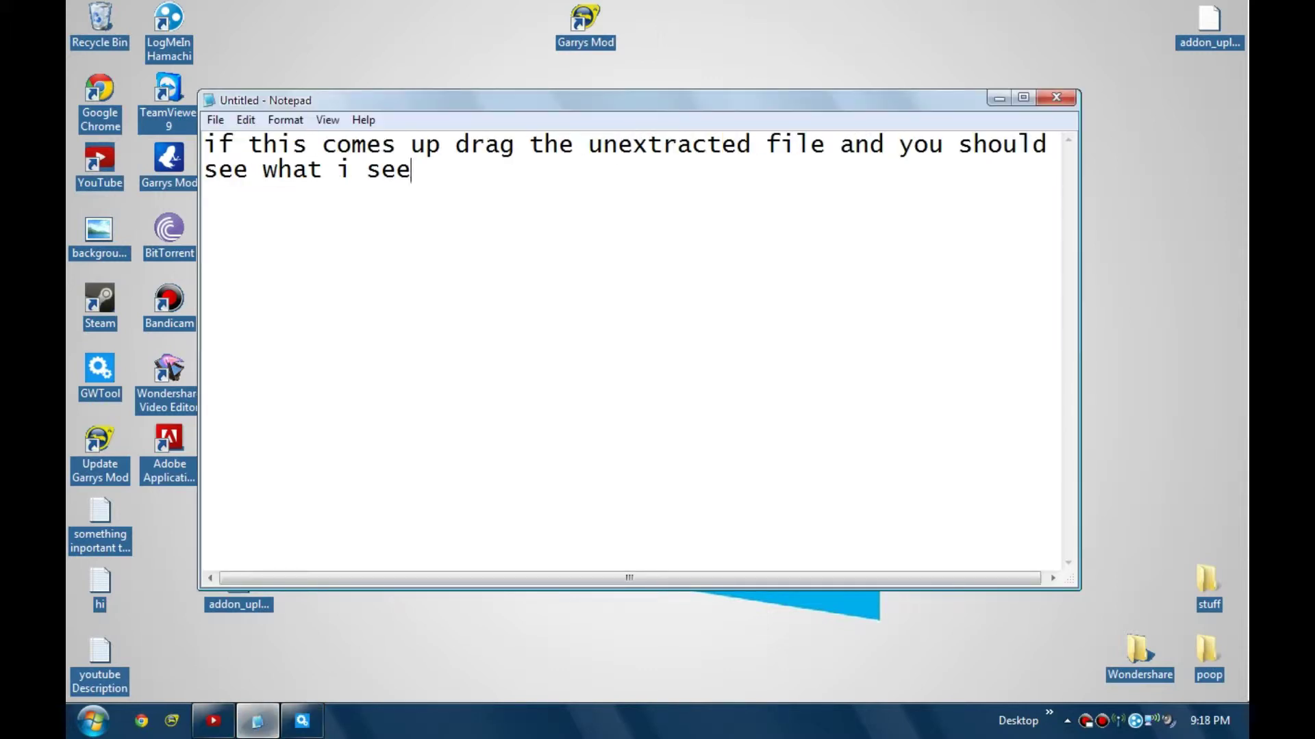
pyautogui.hotkey('ctrl', 'a')
pyautogui.press('Right')
pyautogui.click(999, 98)
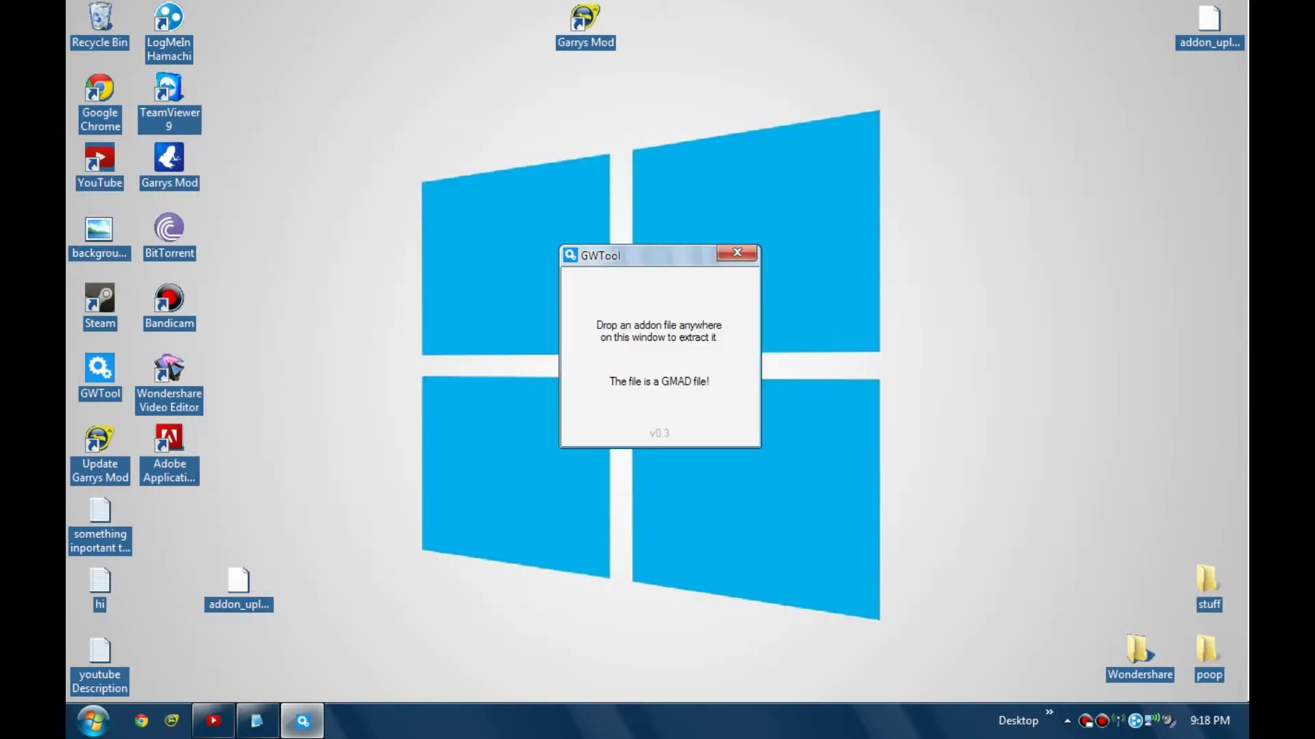
pyautogui.moveTo(1209, 20); pyautogui.dragTo(763, 329)
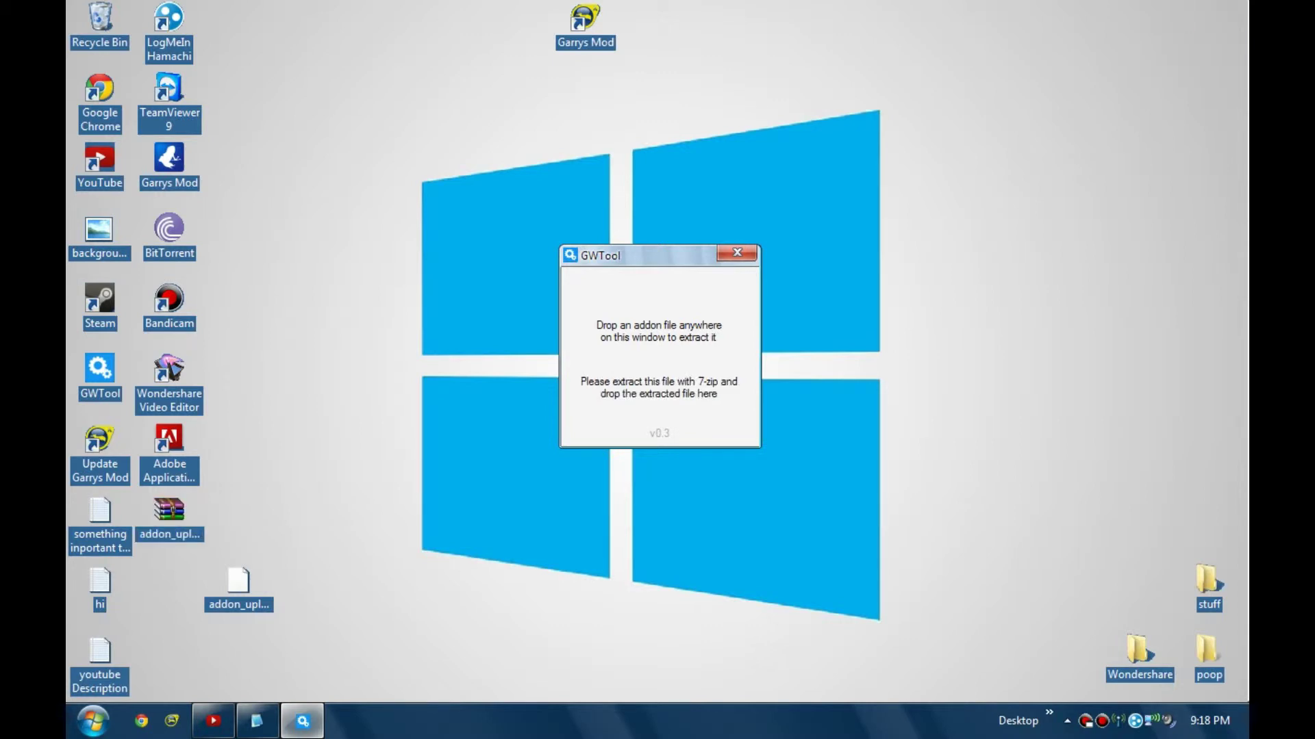
pyautogui.moveTo(169, 510); pyautogui.dragTo(446, 370)
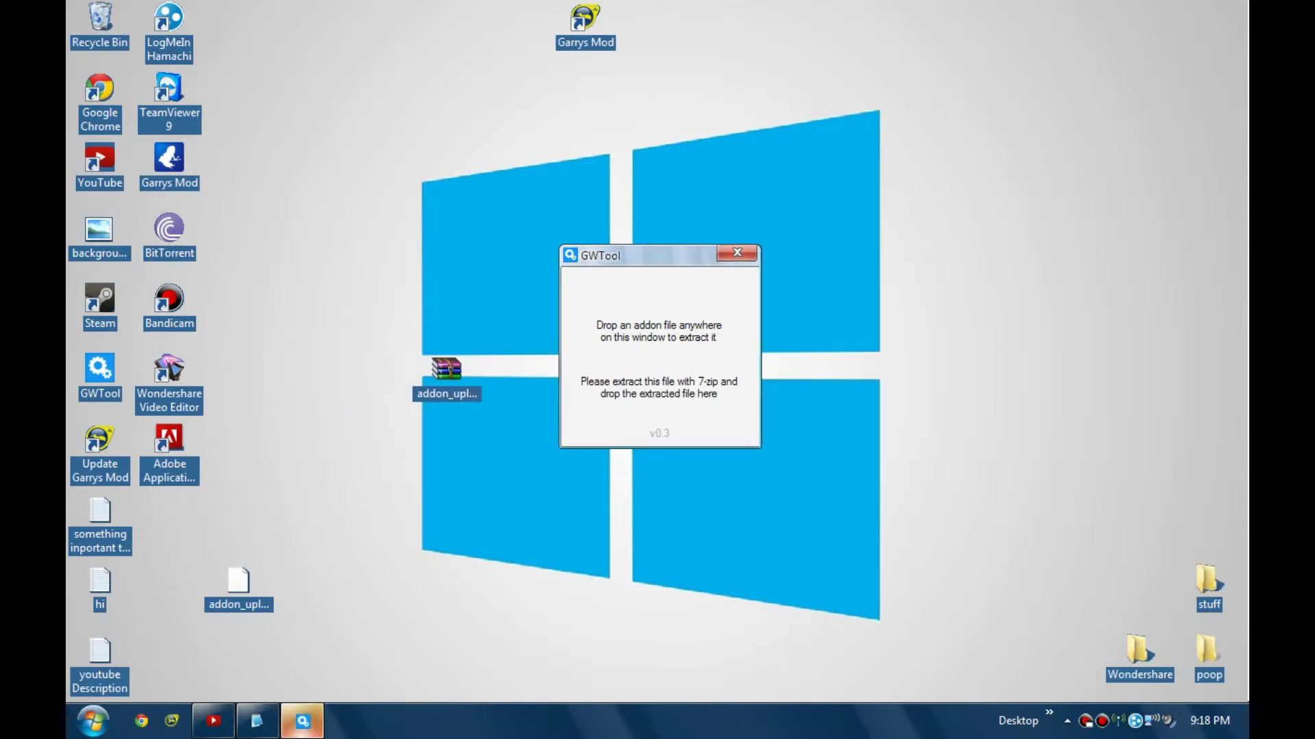
# Step: Replace the Notepad text with "now extract the file again, drag it in the window"
pyautogui.click(257, 720)
pyautogui.hotkey('ctrl', 'a')
pyautogui.write('now th')
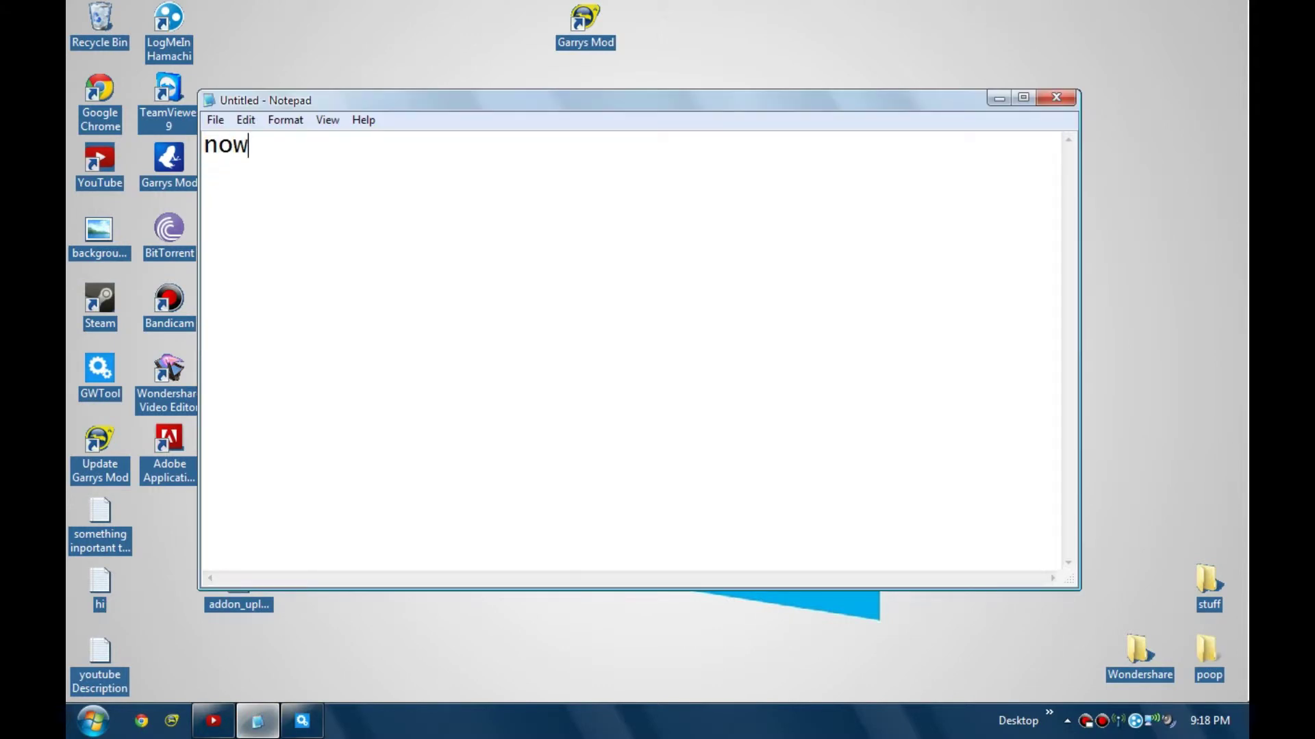
pyautogui.press('BackSpace')
pyautogui.write('d')
pyautogui.press('BackSpace')
pyautogui.press('BackSpace')
pyautogui.write('extract ')
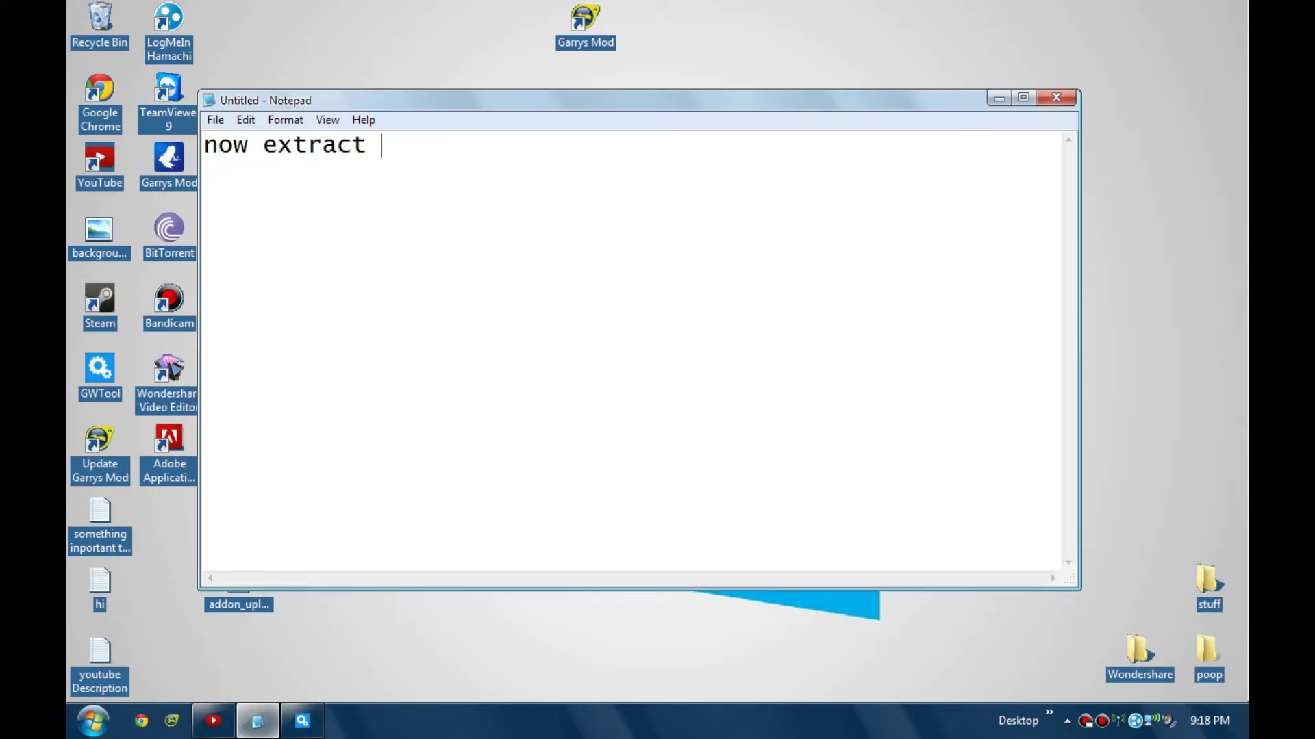
pyautogui.write('the file')
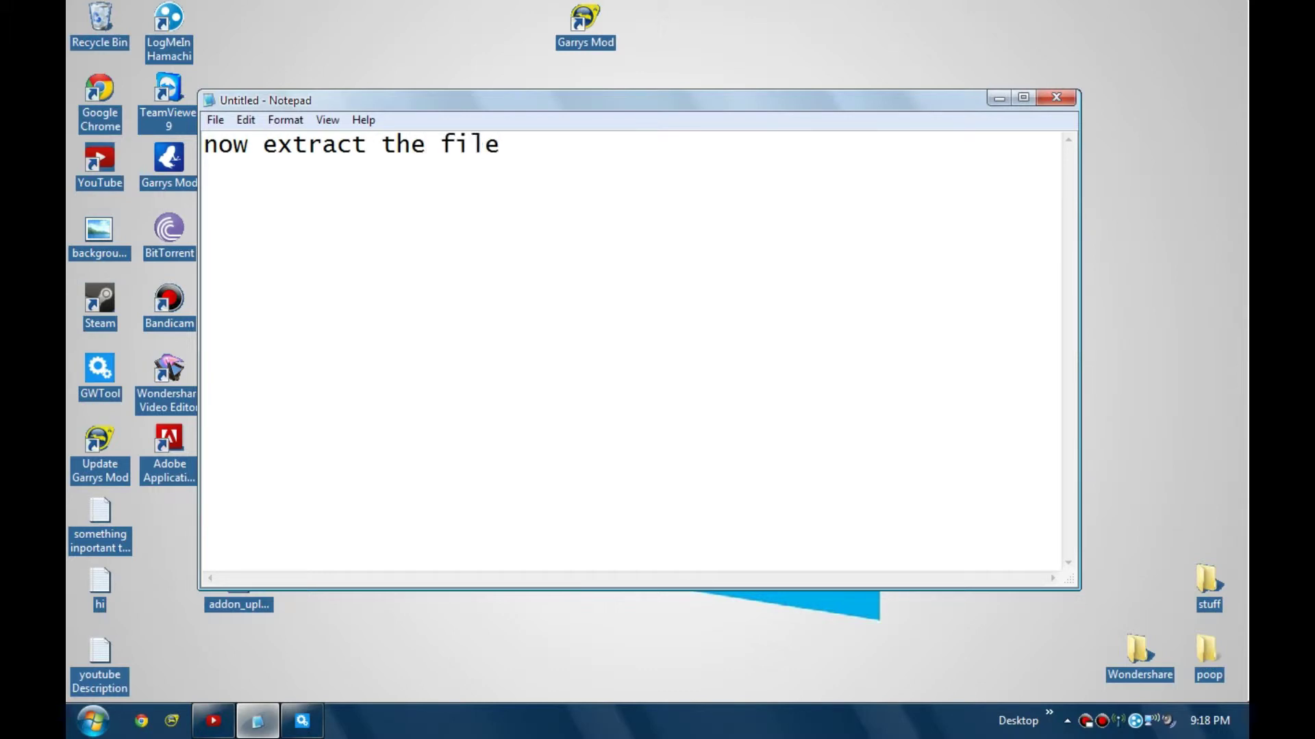
pyautogui.write(' again,')
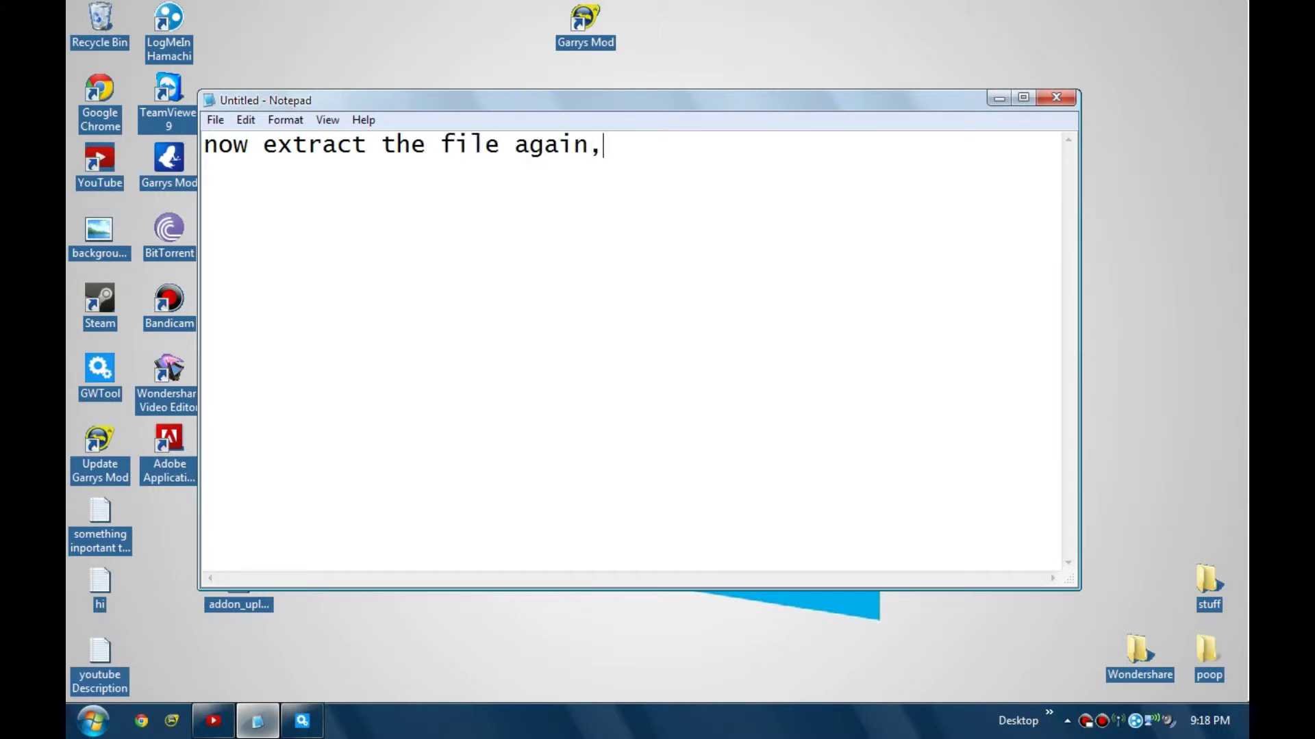
pyautogui.write(' drag it in th')
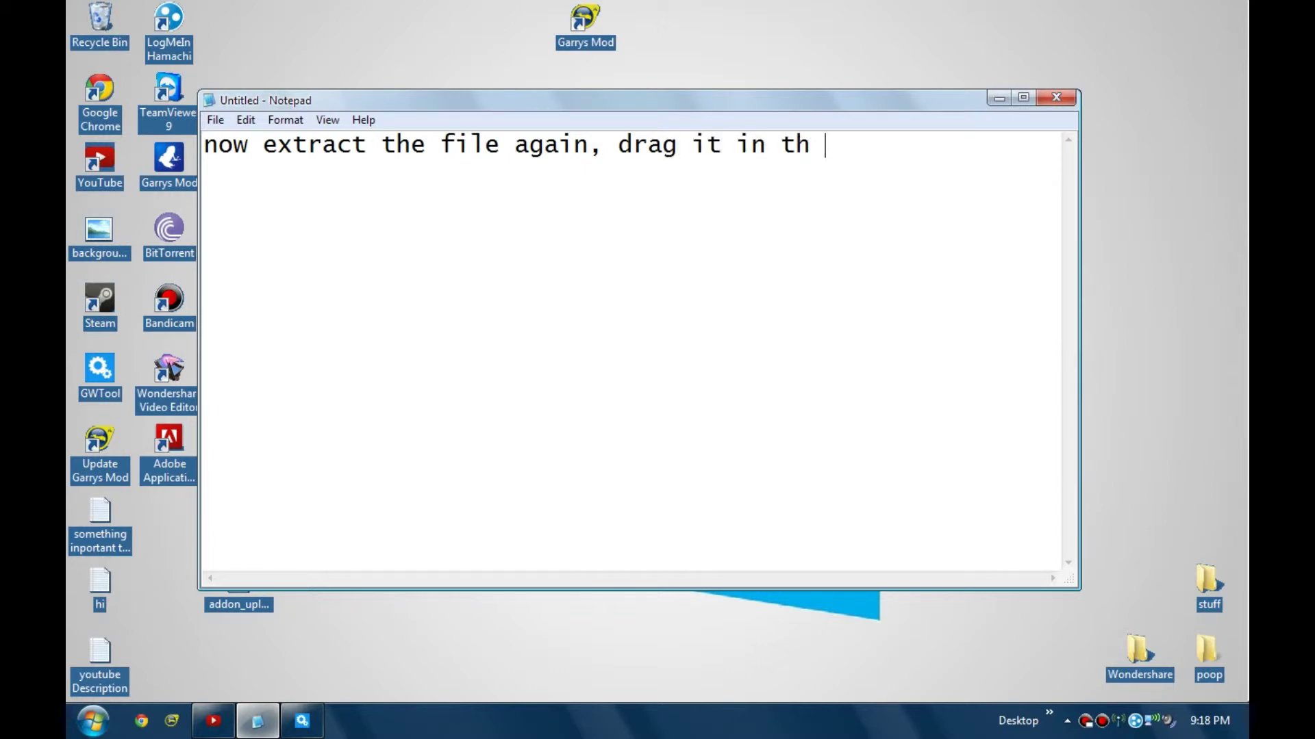
pyautogui.write(' =')
pyautogui.press('BackSpace')
pyautogui.press('BackSpace')
pyautogui.write('e win')
pyautogui.press('BackSpace')
pyautogui.write('down')
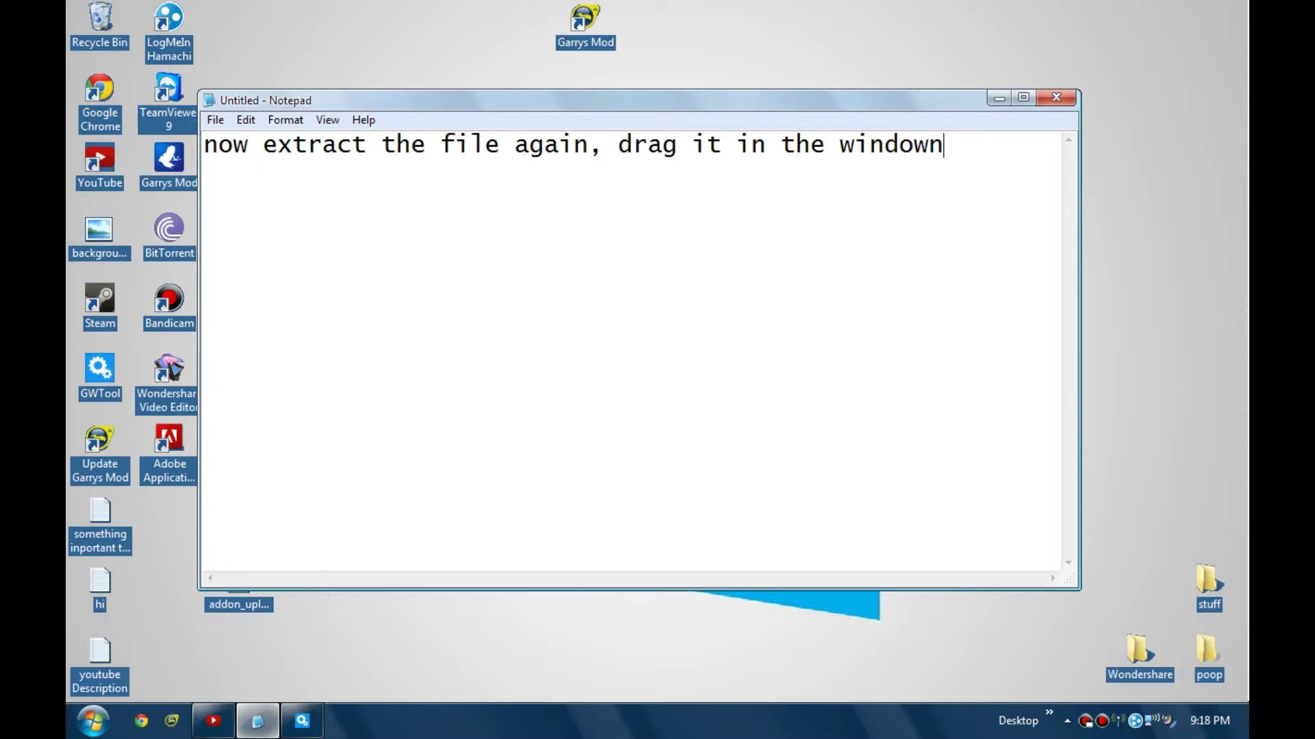
pyautogui.press('BackSpace')
# Step: Continue the note with "and it should come up with this.." and put Notepad out of view
pyautogui.write('and')
pyautogui.press('Return')
pyautogui.write('it shouls')
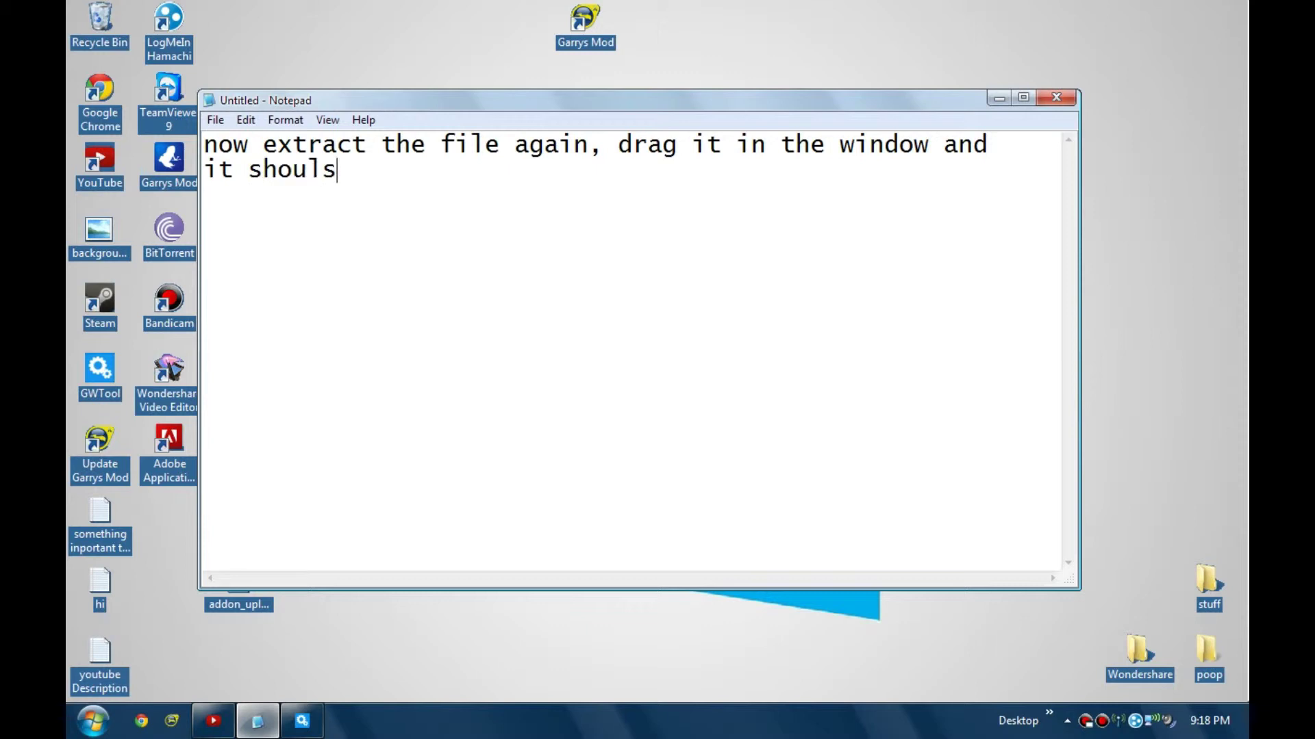
pyautogui.press('BackSpace')
pyautogui.write('d come jup')
pyautogui.press('BackSpace')
pyautogui.press('BackSpace')
pyautogui.press('BackSpace')
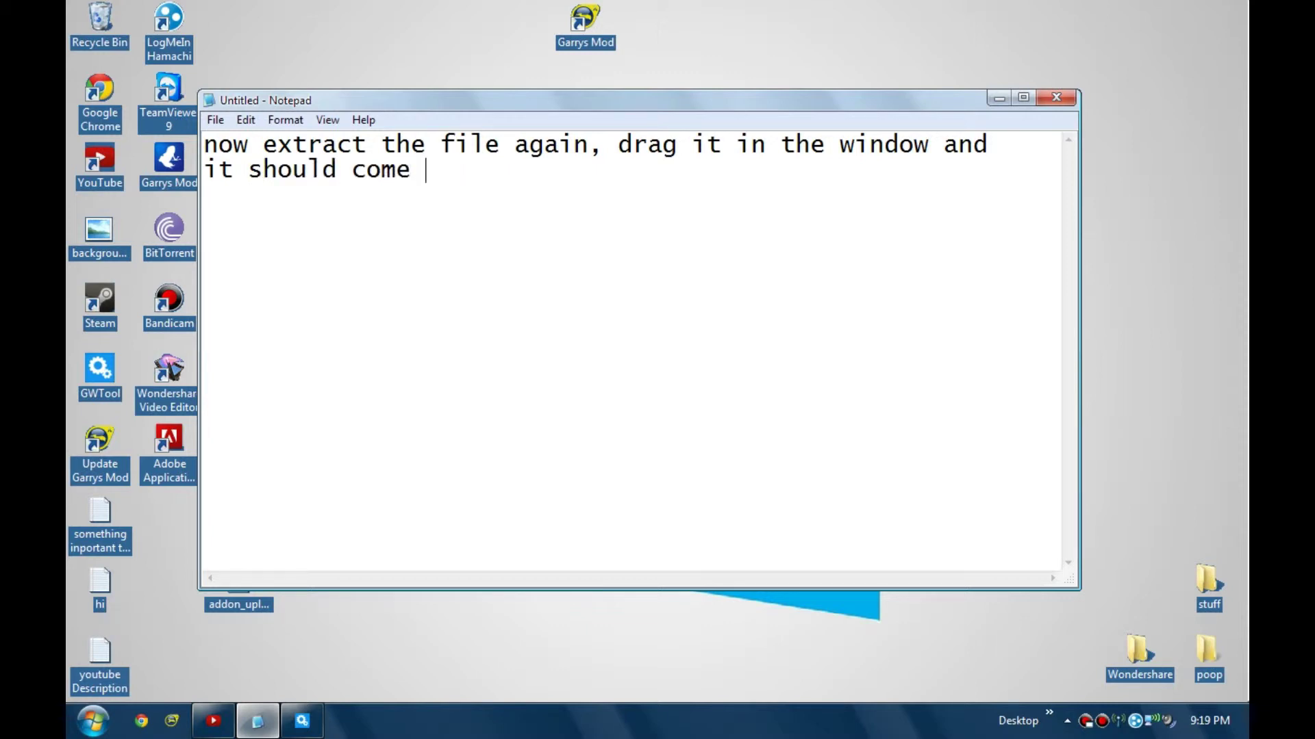
pyautogui.write('up with t')
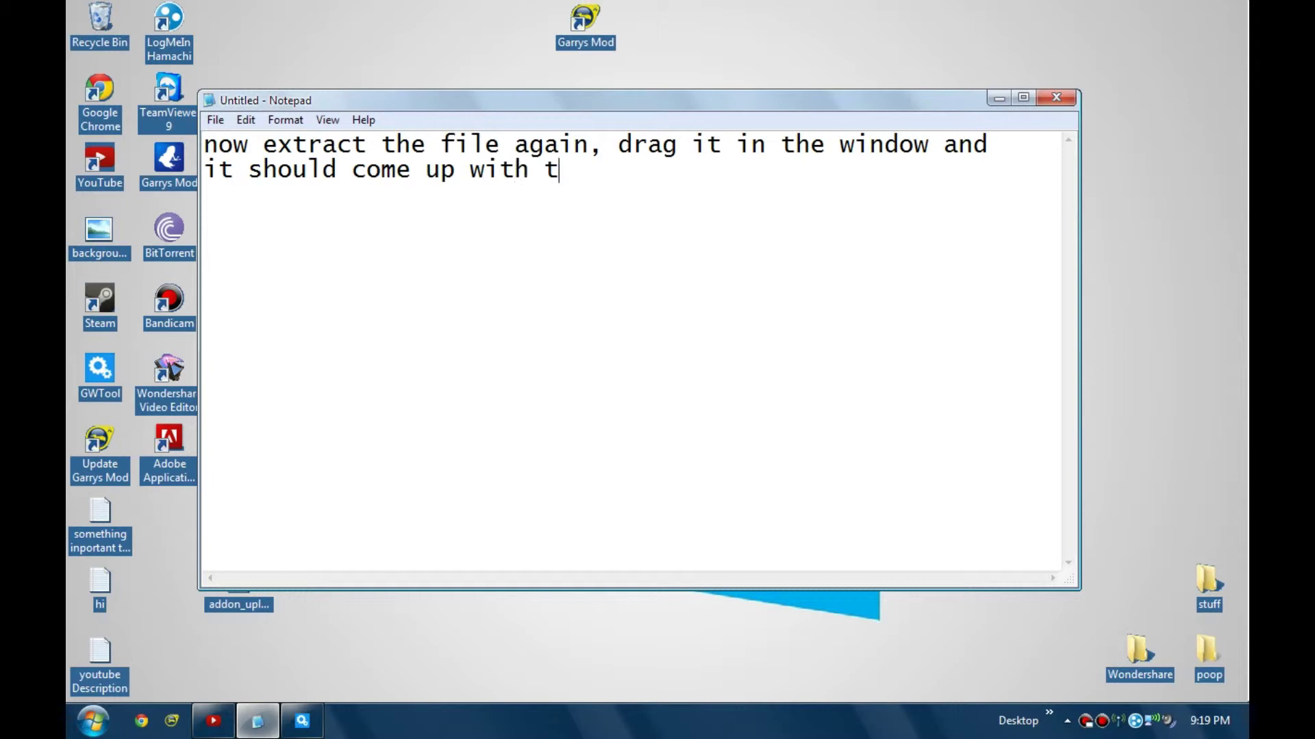
pyautogui.write('his..')
pyautogui.click(999, 98)
# Step: Extract the addon archive in place on the desktop with 7-Zip and drop the newly extracted file onto GWTool
pyautogui.moveTo(446, 370); pyautogui.dragTo(377, 92)
pyautogui.rightClick(385, 97)
pyautogui.moveTo(438, 196)
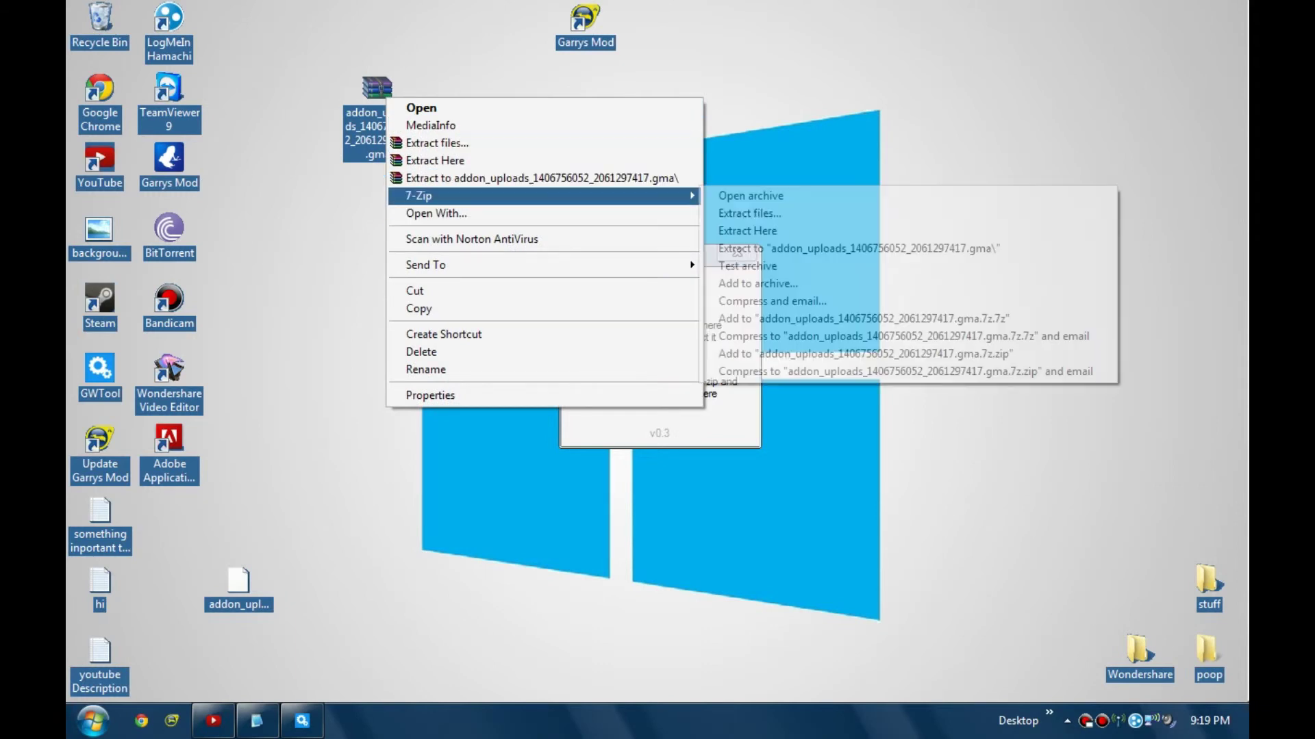
pyautogui.click(753, 231)
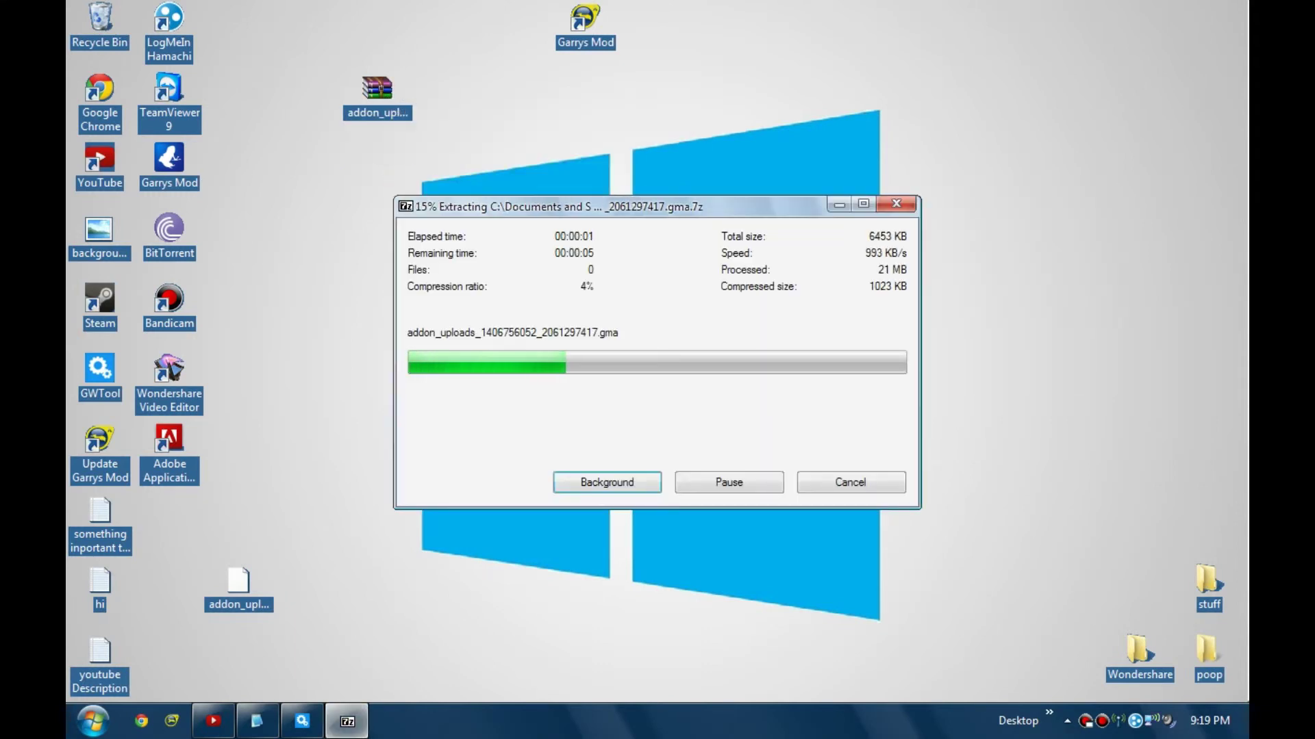
pyautogui.moveTo(169, 514); pyautogui.dragTo(589, 359)
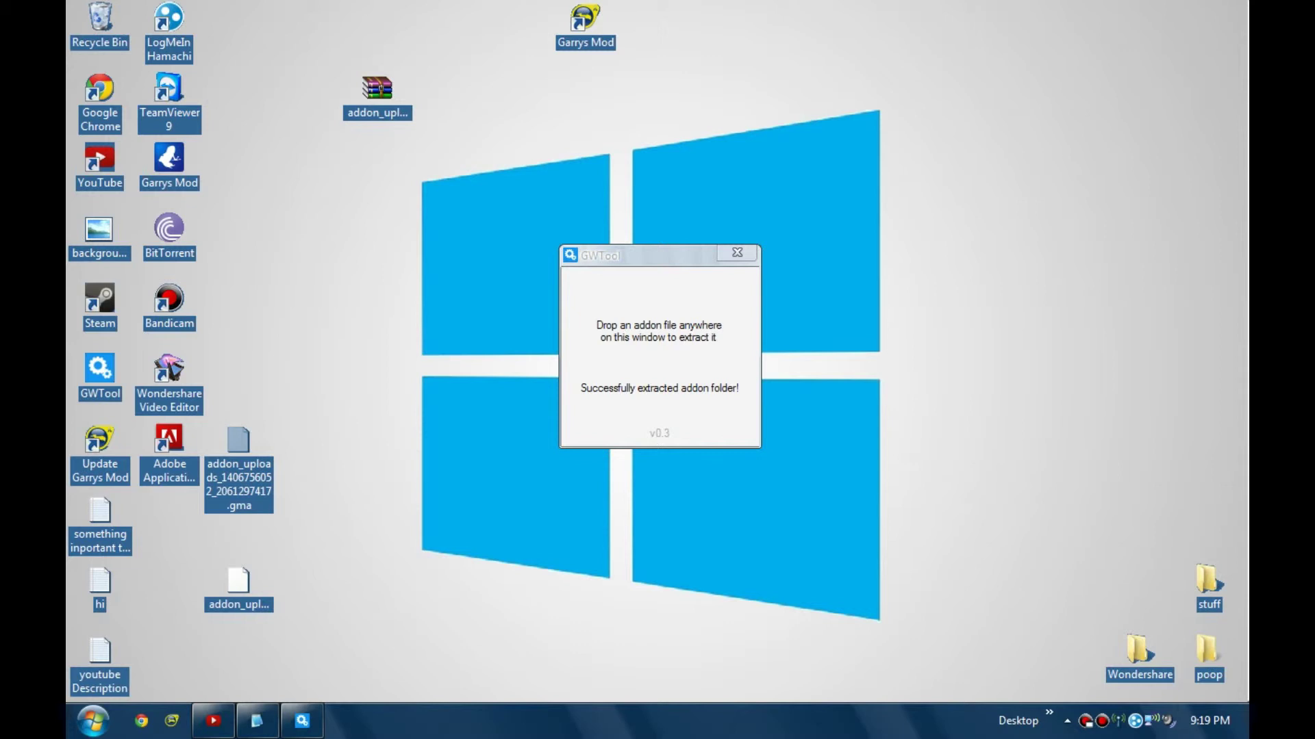
# Step: Bring Notepad back and replace its text with "see works now!"
pyautogui.click(256, 720)
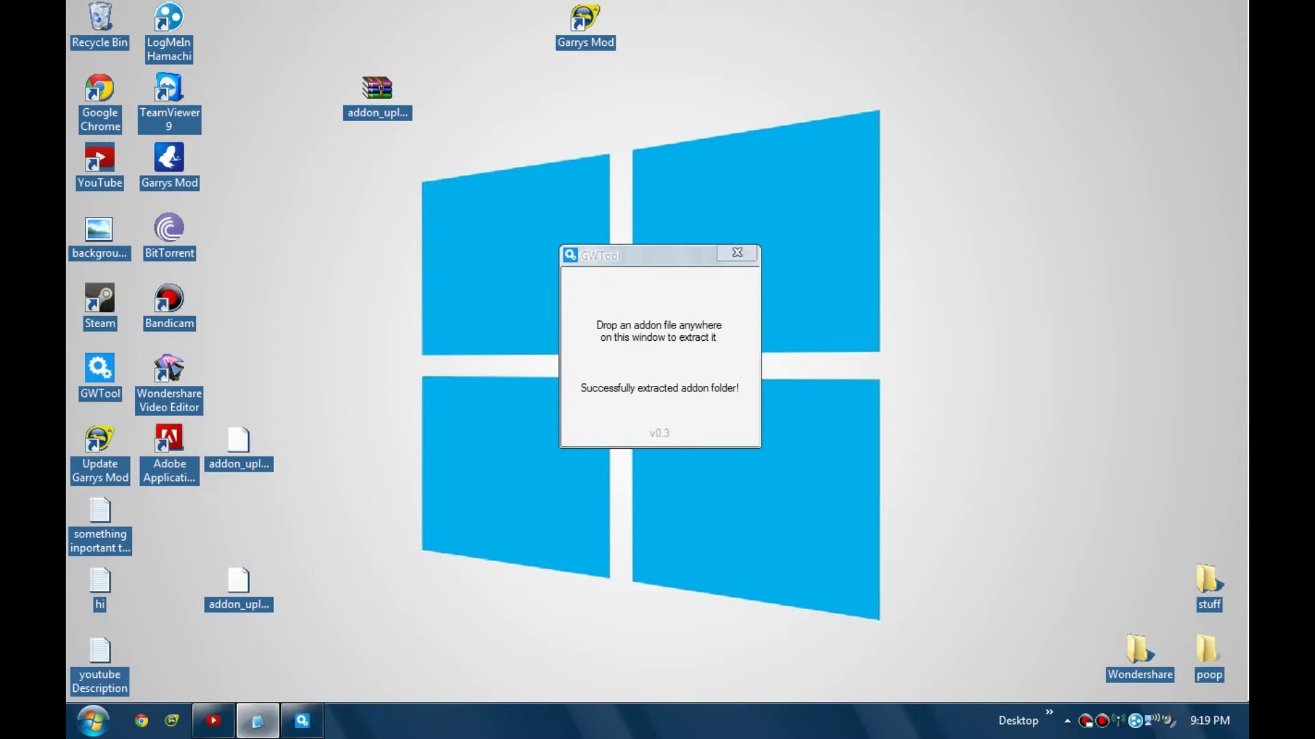
pyautogui.press('BackSpace')
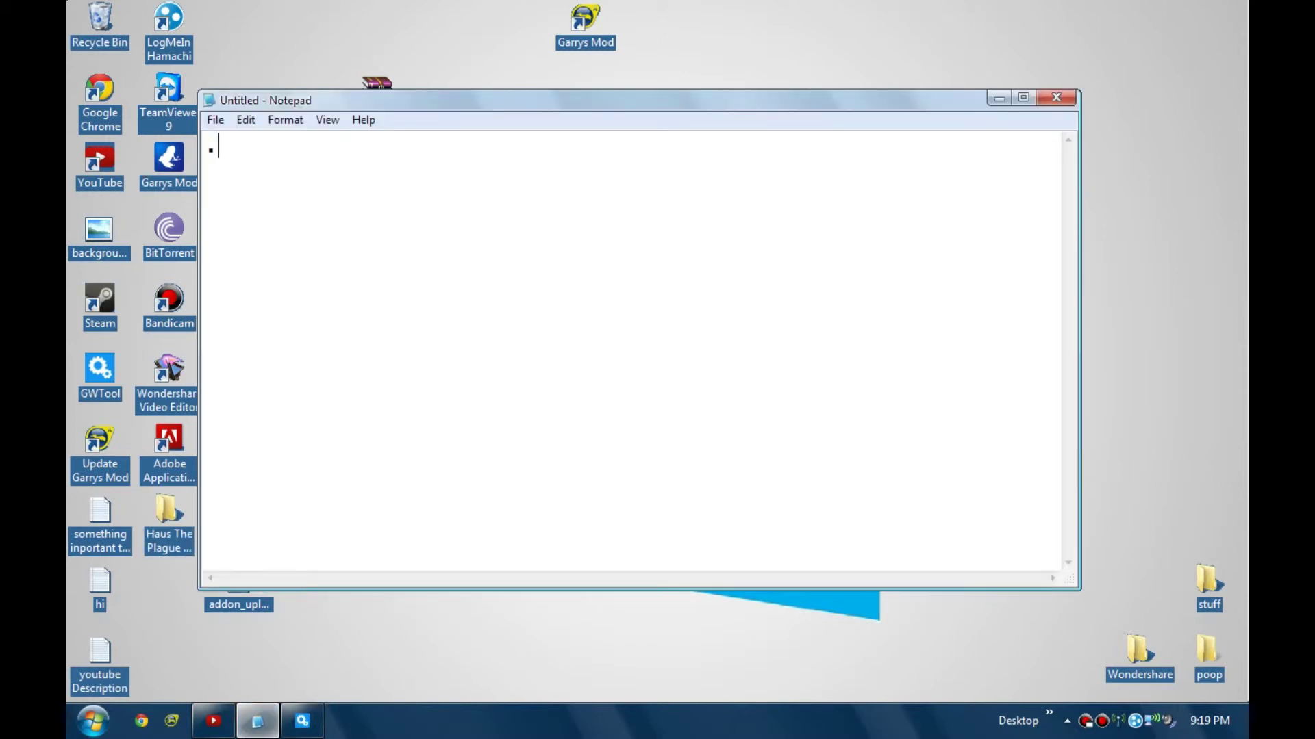
pyautogui.write('see works now!')
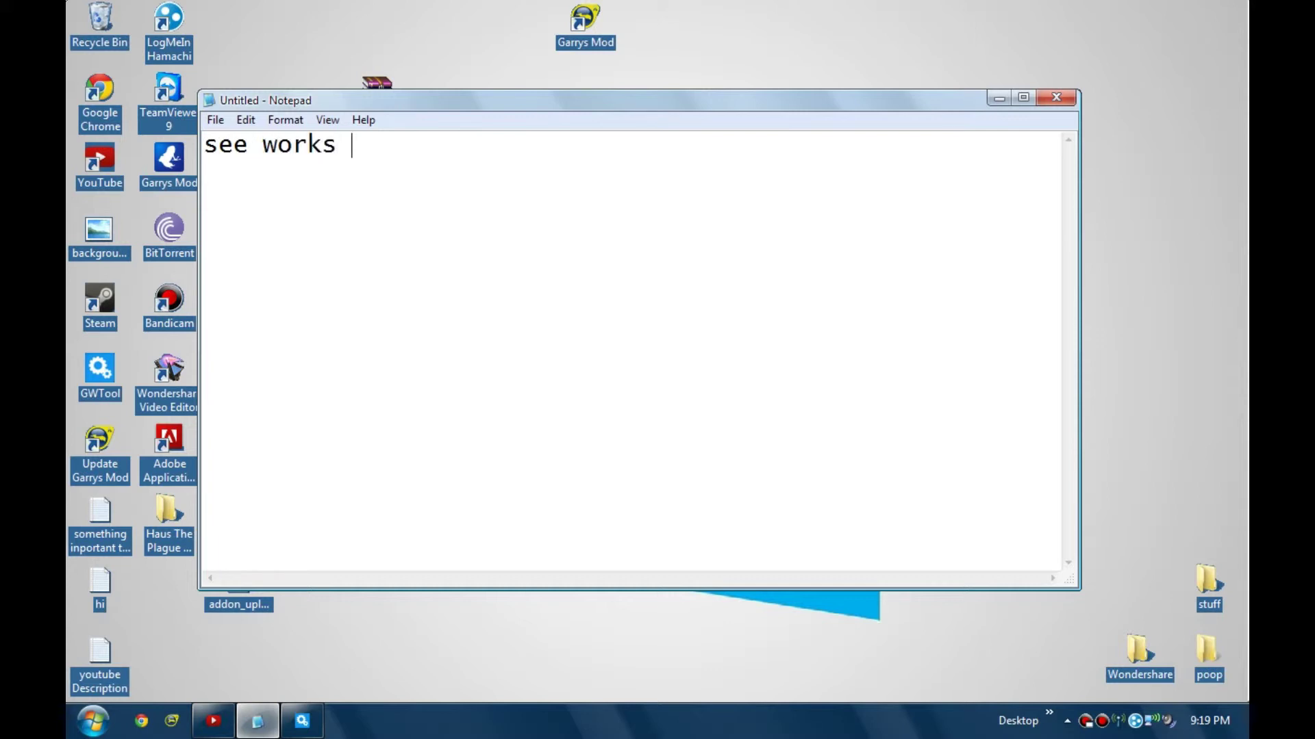
# Step: Replace the Notepad text with "now there is the folder" and move the extracted Haus The Plague Doktor folder to an empty desktop area
pyautogui.hotkey('shift', 'Left')
pyautogui.hotkey('shift', 'Left')
pyautogui.hotkey('shift', 'Left')
pyautogui.hotkey('shift', 'Left')
pyautogui.hotkey('shift', 'Left')
pyautogui.hotkey('shift', 'Left')
pyautogui.hotkey('shift', 'Left')
pyautogui.hotkey('shift', 'Left')
pyautogui.hotkey('shift', 'Left')
pyautogui.hotkey('shift', 'Left')
pyautogui.hotkey('shift', 'Left')
pyautogui.hotkey('shift', 'Left')
pyautogui.hotkey('shift', 'Left')
pyautogui.hotkey('shift', 'Left')
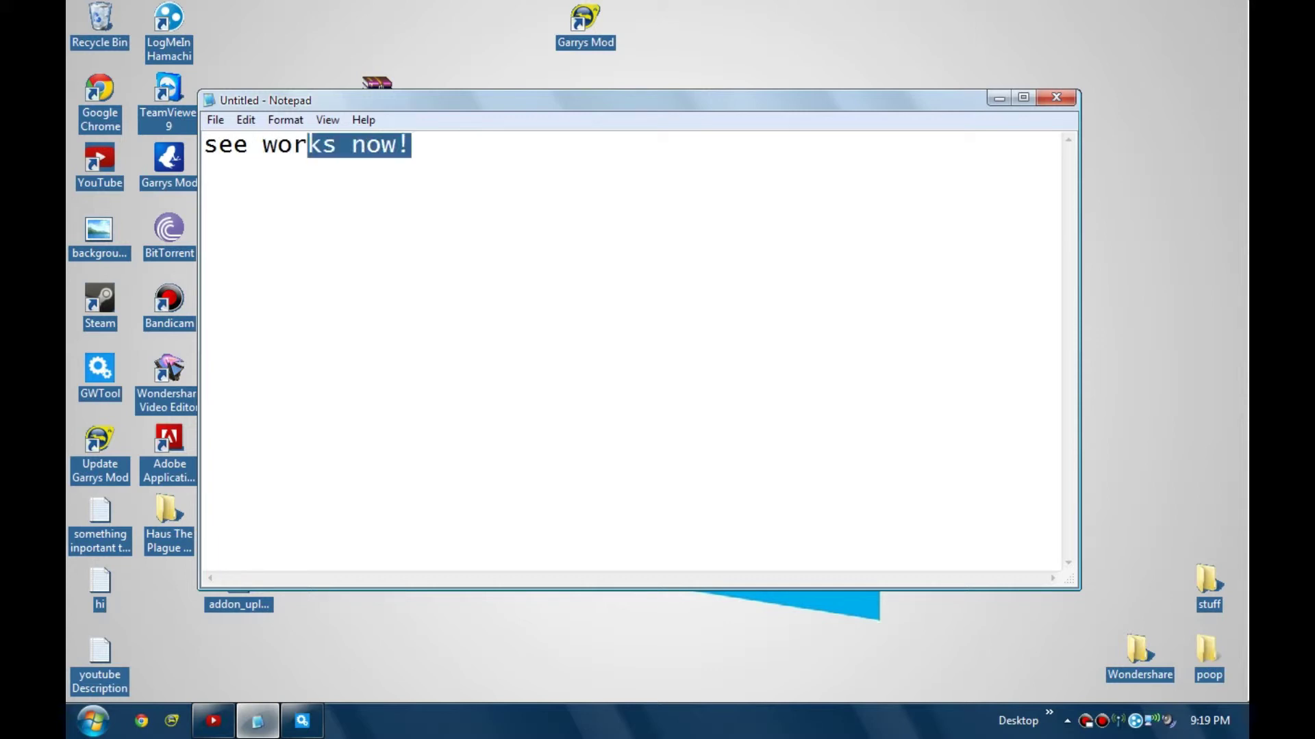
pyautogui.write('now ')
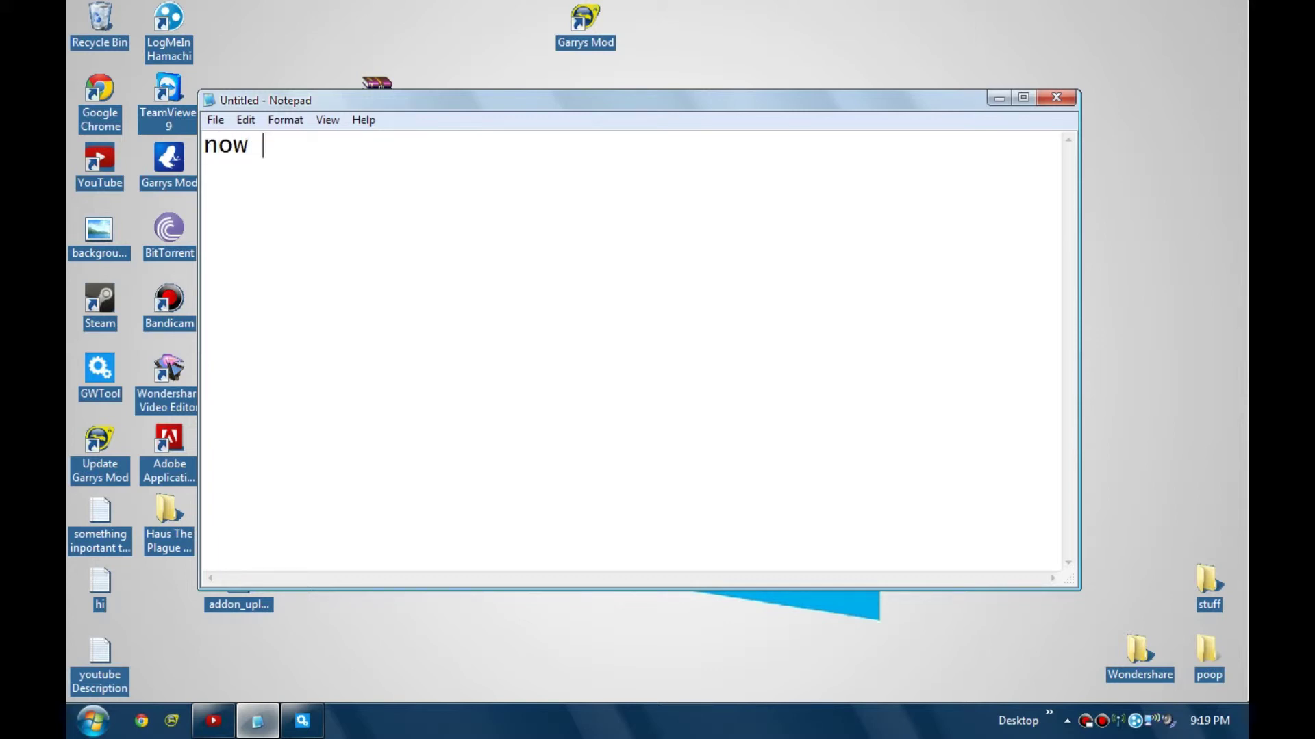
pyautogui.write('there ')
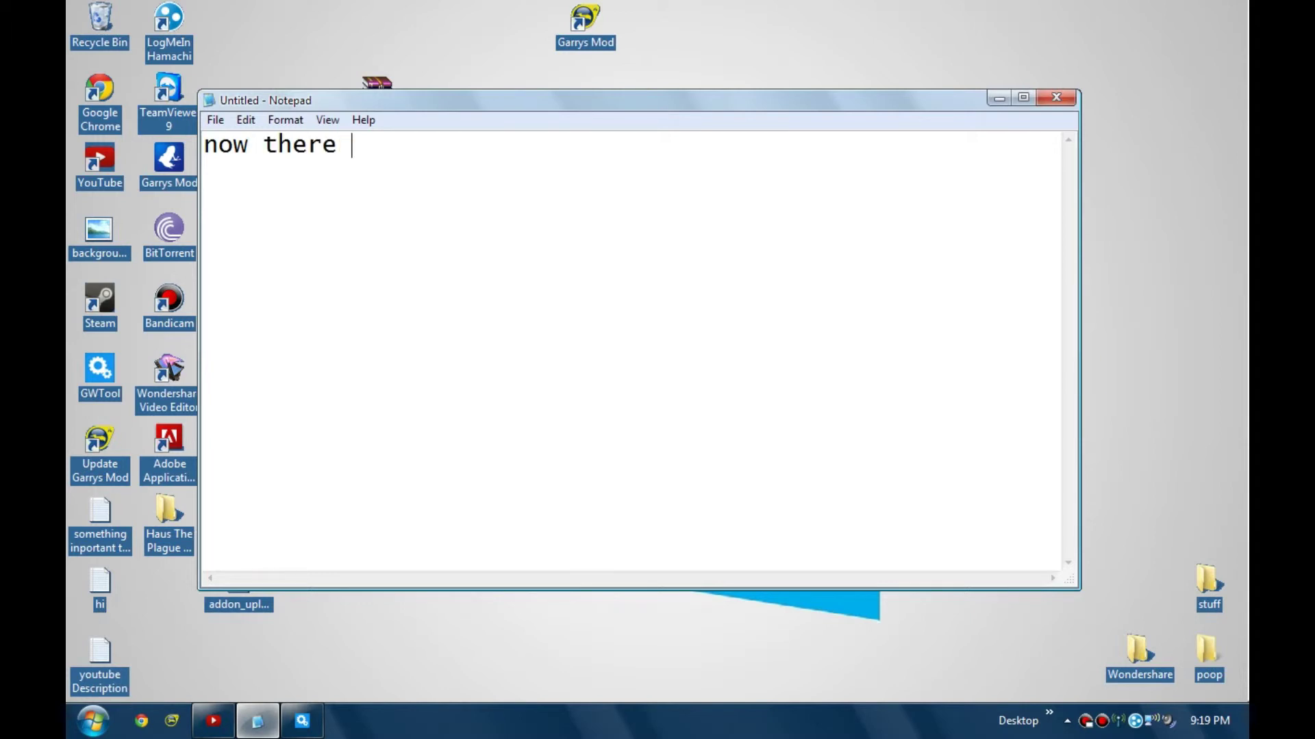
pyautogui.write('is the r')
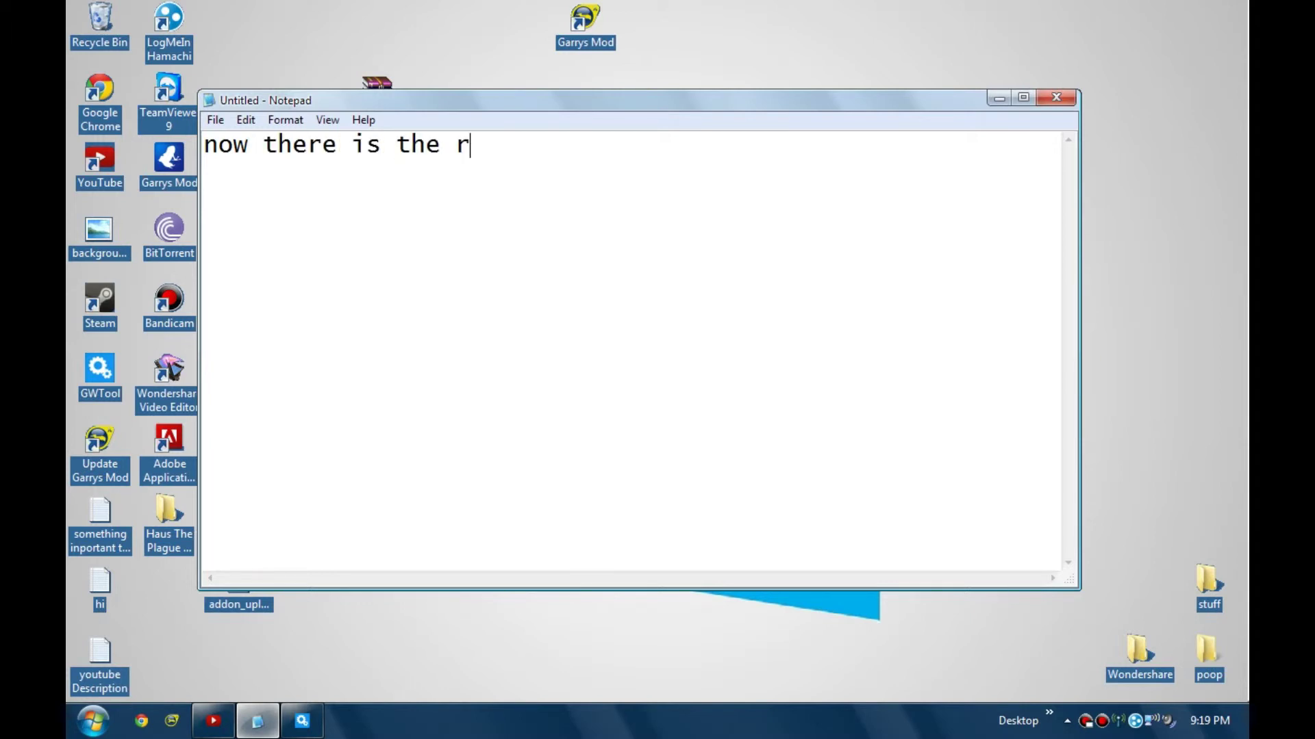
pyautogui.press('BackSpace')
pyautogui.write('folder')
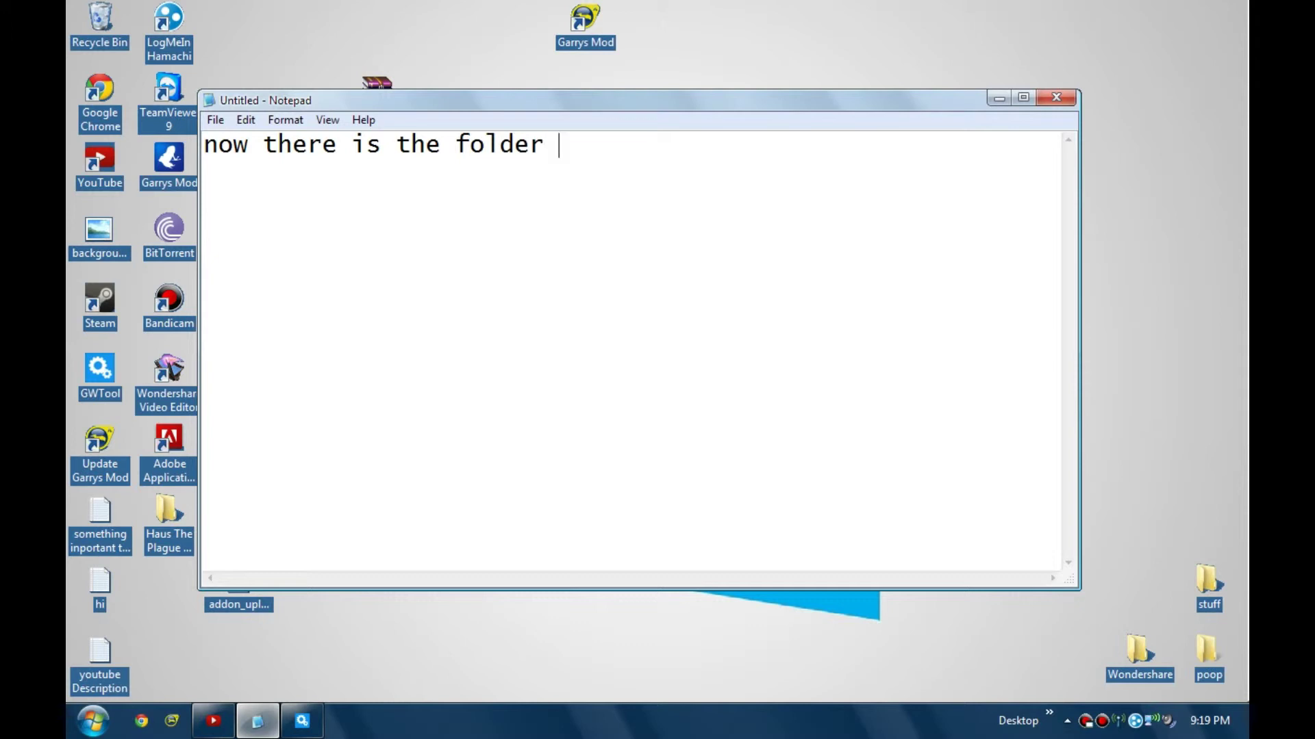
pyautogui.moveTo(169, 514); pyautogui.dragTo(724, 651)
# Step: Replace the Notepad text with "now drag this folder into you addons folder"
pyautogui.moveTo(568, 146); pyautogui.dragTo(203, 145)
pyautogui.write('n')
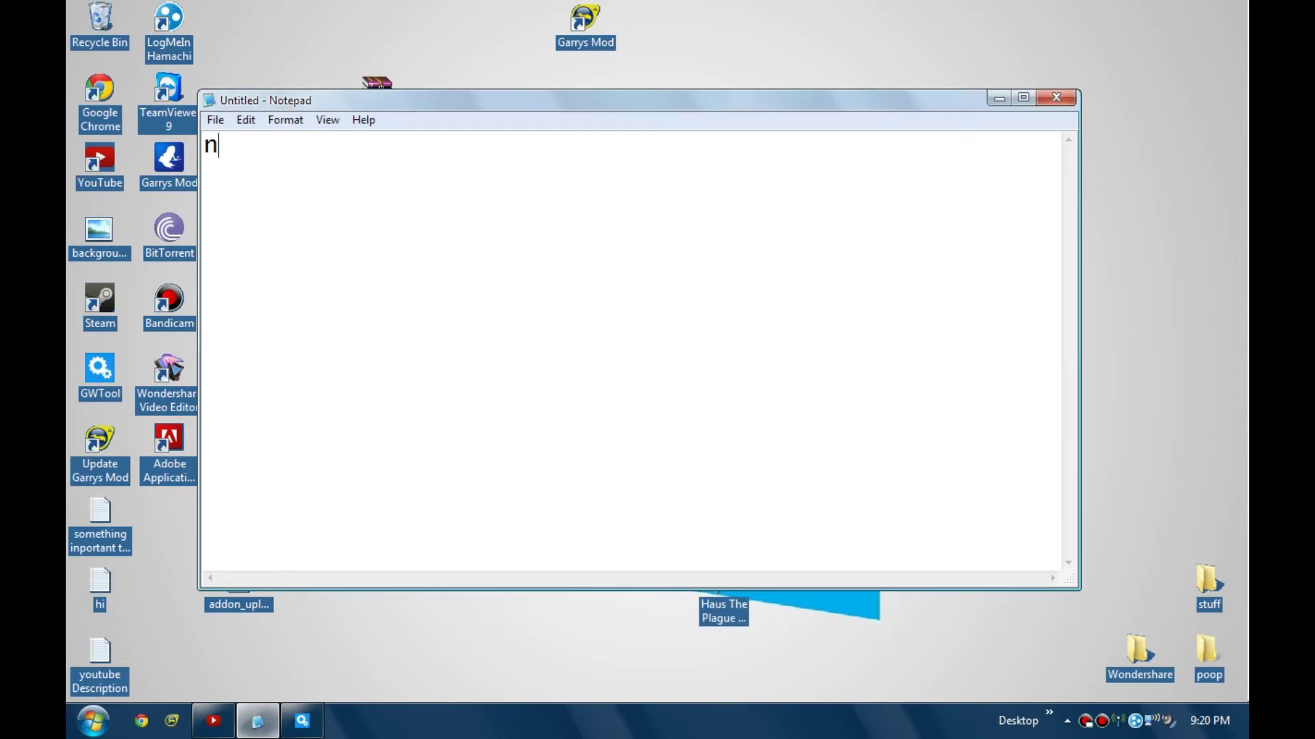
pyautogui.write('ow drag this f')
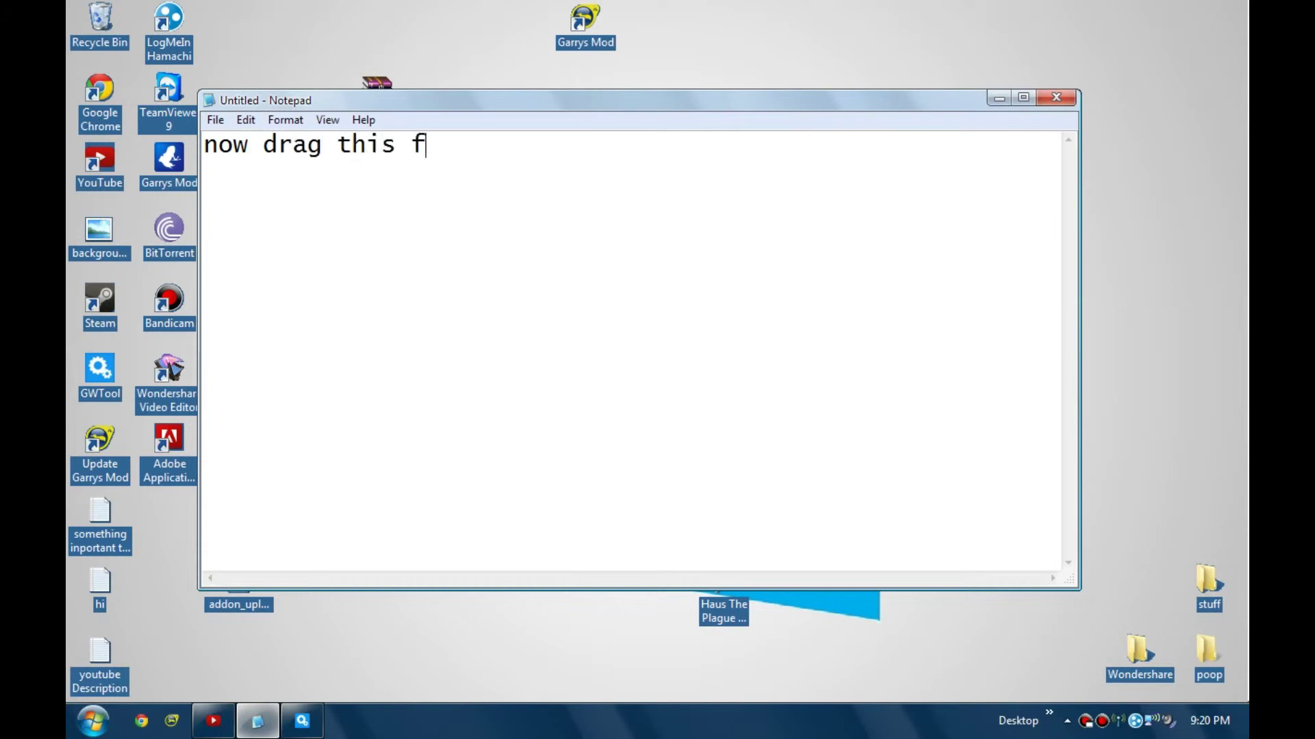
pyautogui.write('older')
pyautogui.hotkey('ctrl', 'alt', 'h')
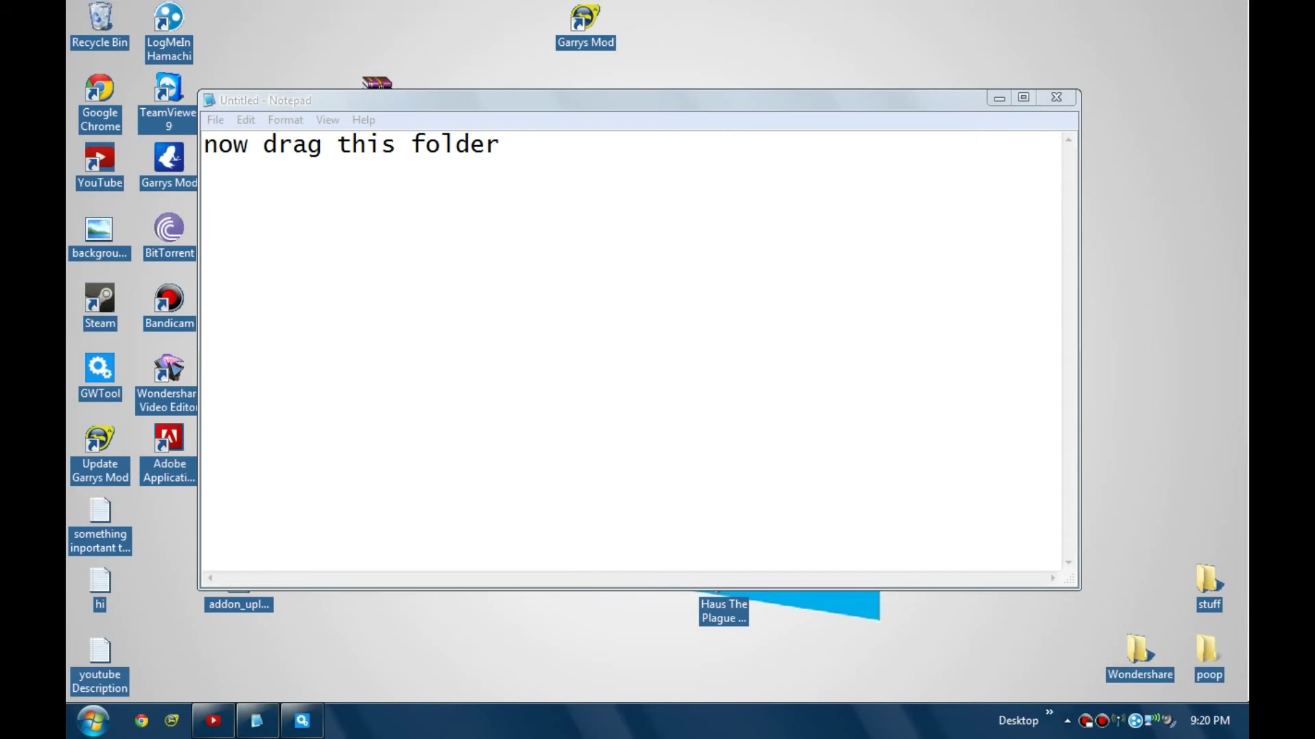
pyautogui.write('into ')
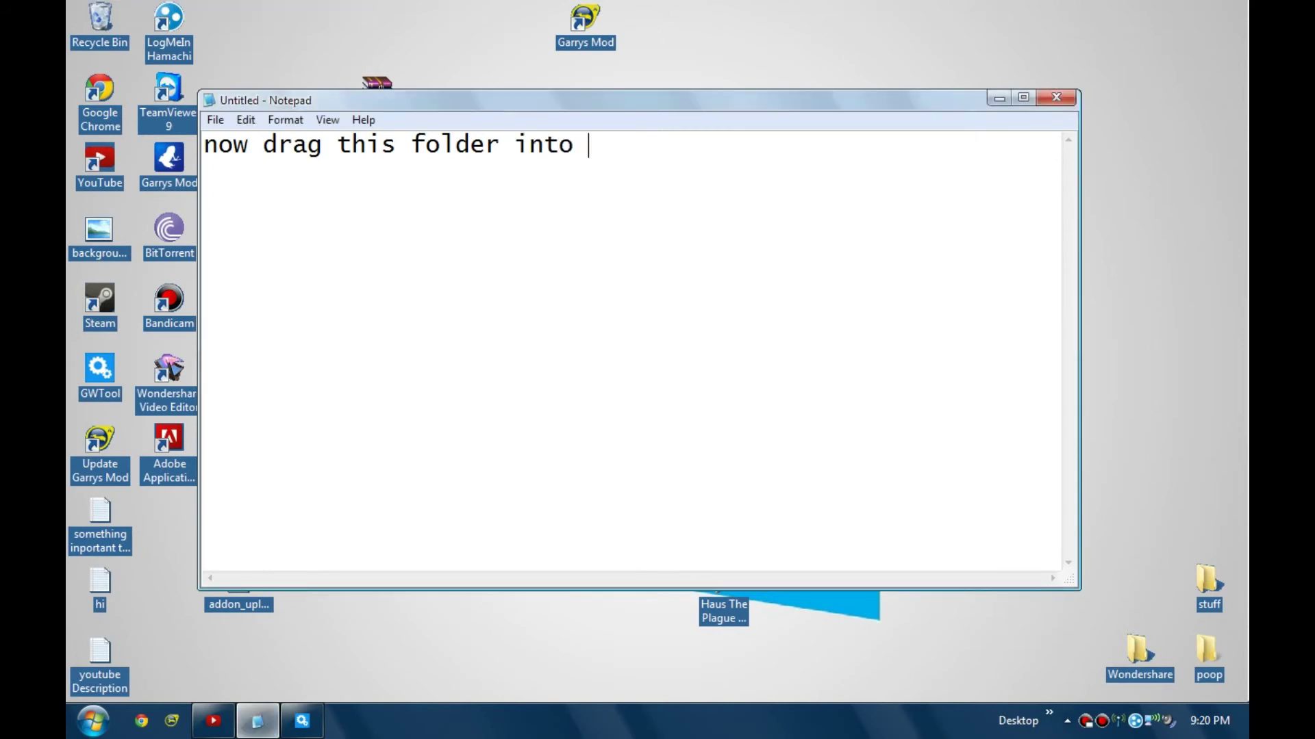
pyautogui.write('to')
pyautogui.press('BackSpace')
pyautogui.press('BackSpace')
pyautogui.write('you addons ')
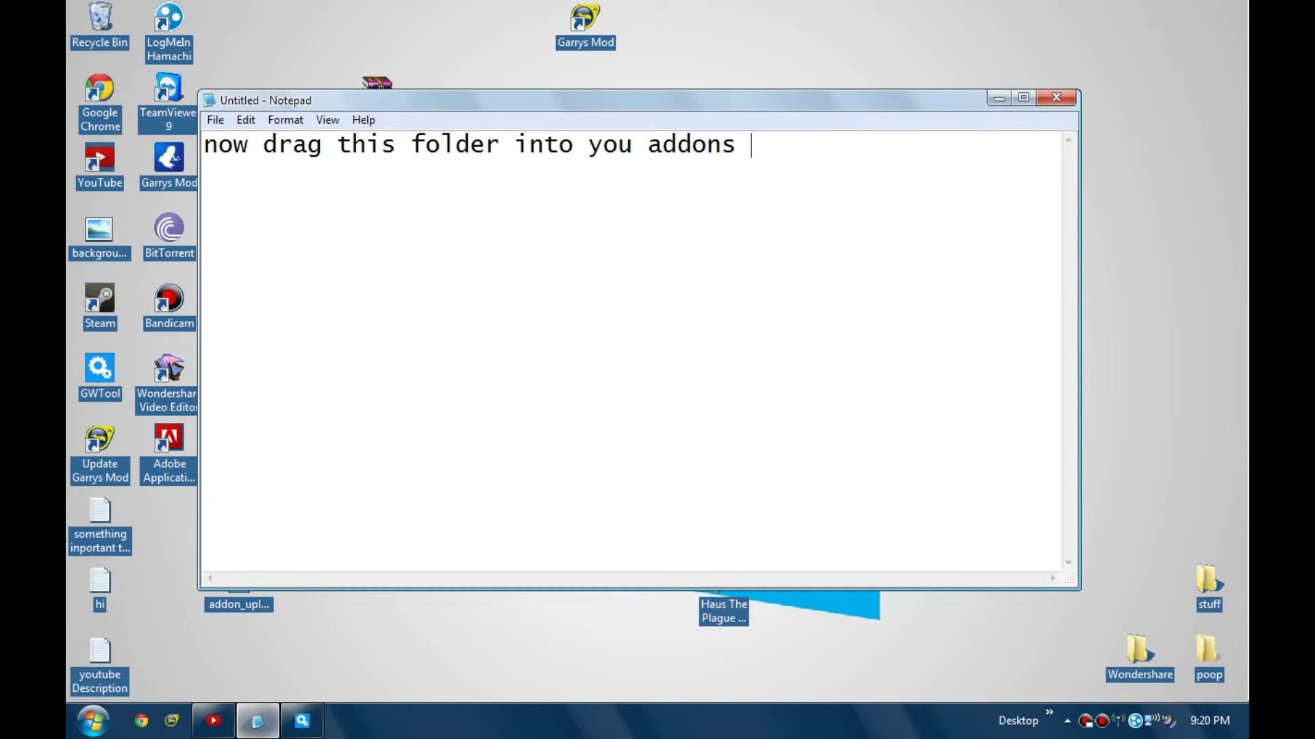
pyautogui.write('folder ')
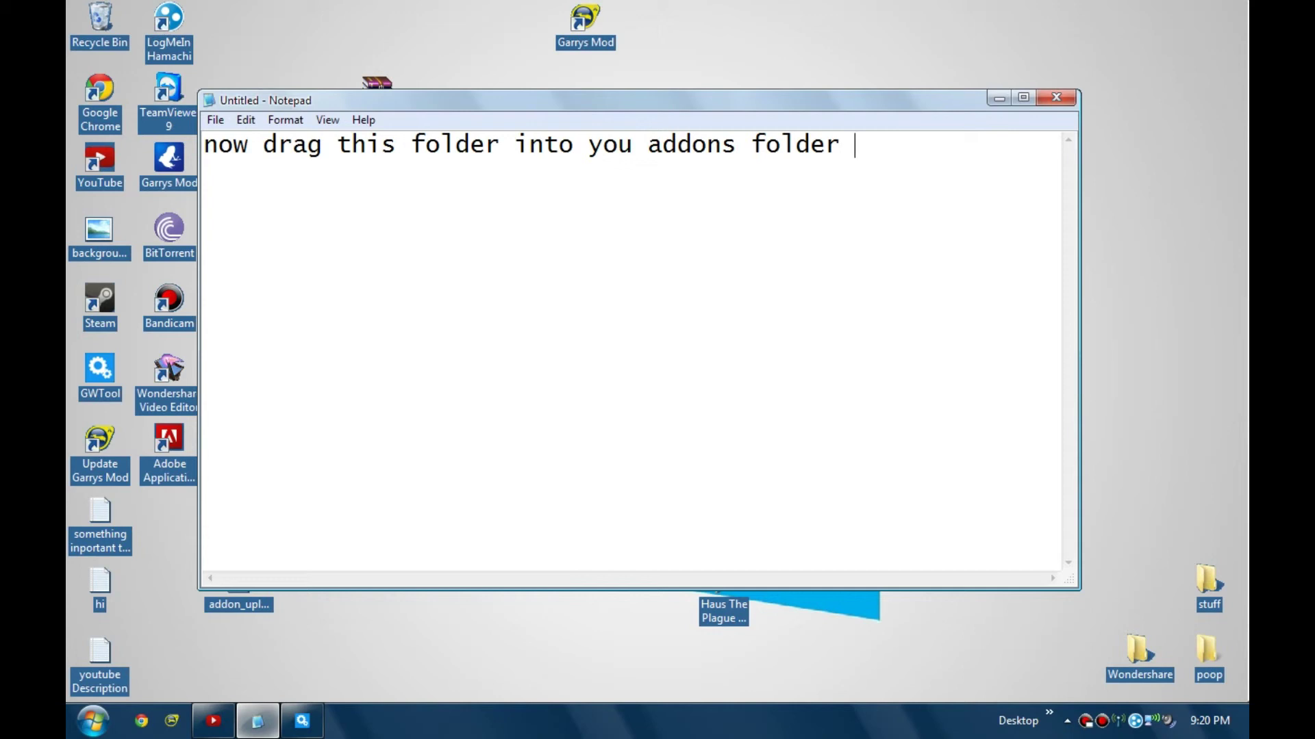
# Step: Continue the note with "and now you have the addon!"
pyautogui.write('and l')
pyautogui.press('BackSpace')
pyautogui.write('now you have')
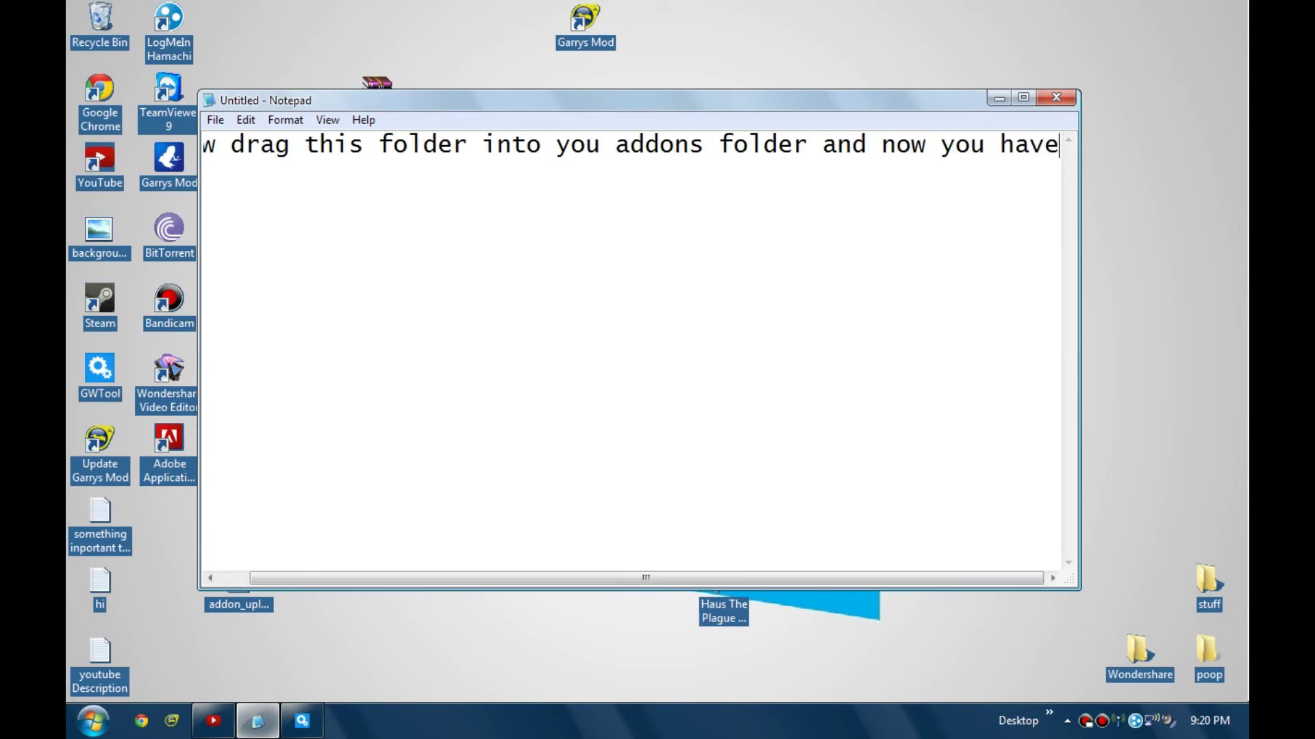
pyautogui.write(' the')
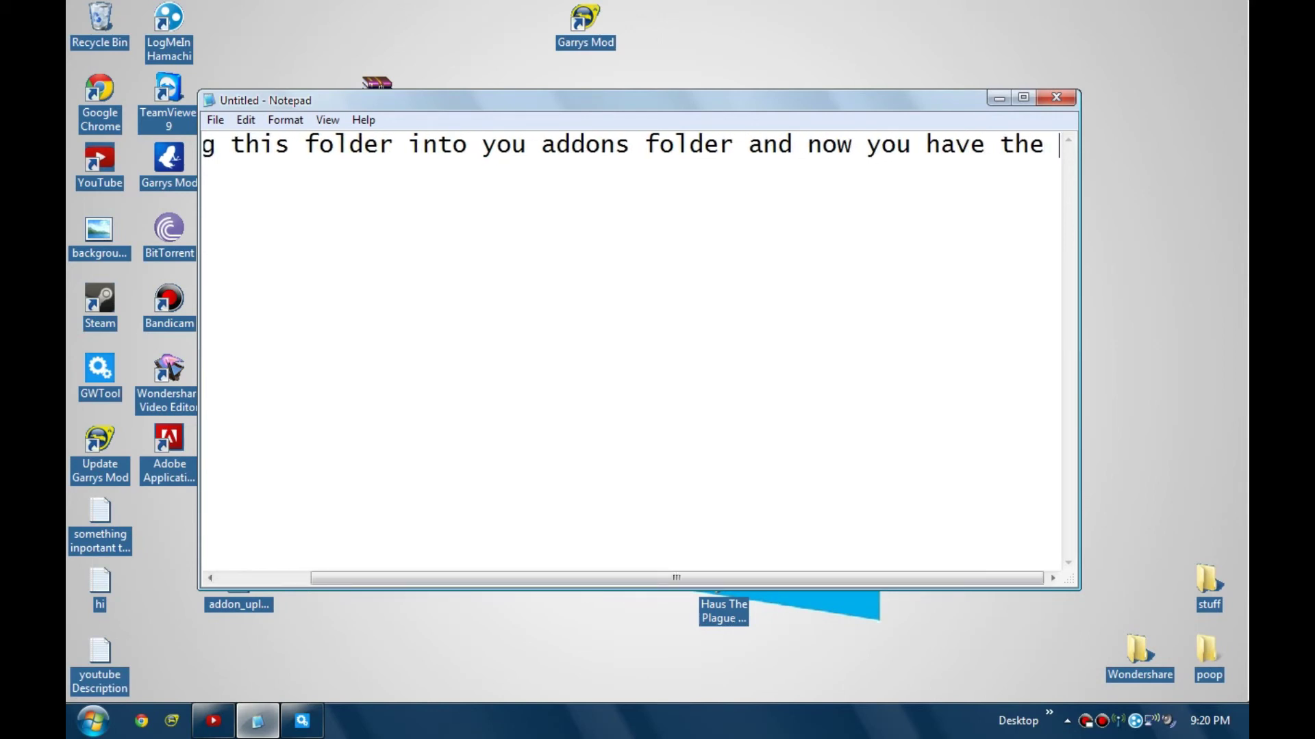
pyautogui.write(' addon!')
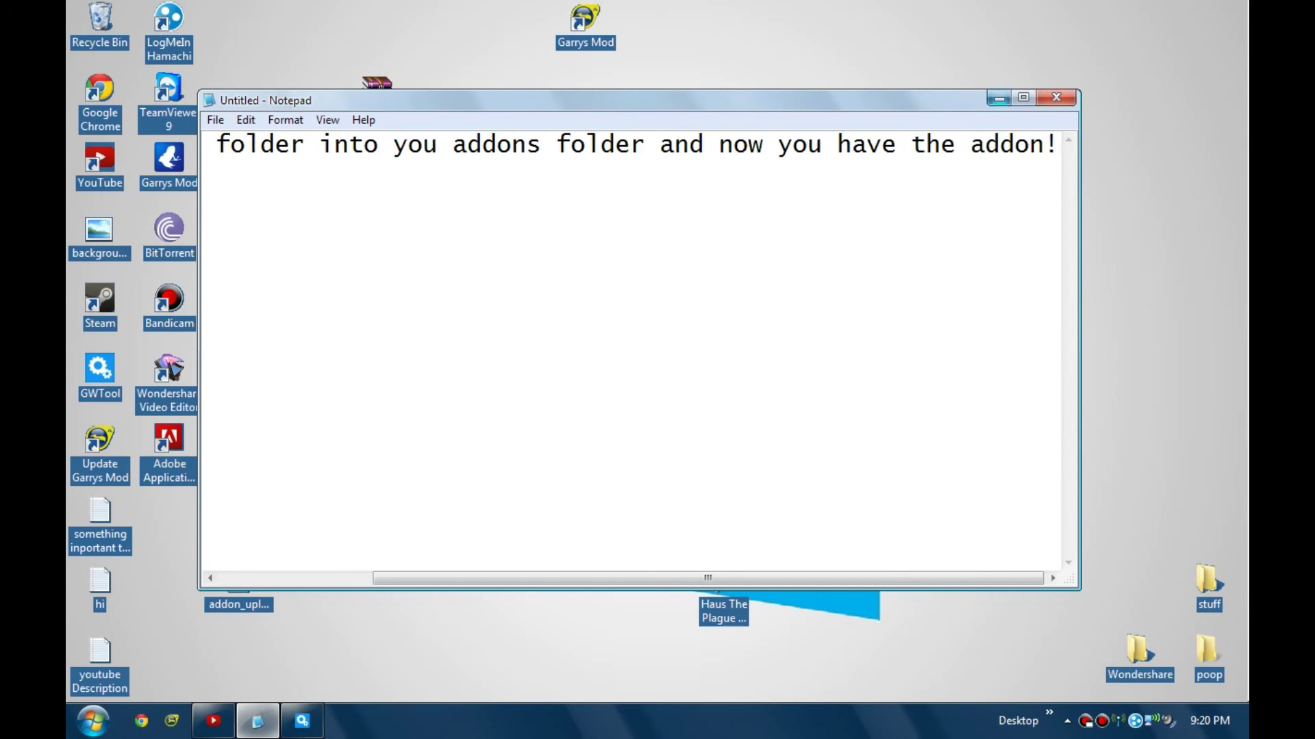
# Step: Close Notepad and GWTool, and line up the two extracted addon files beside the addon archive on the desktop
pyautogui.click(1055, 98)
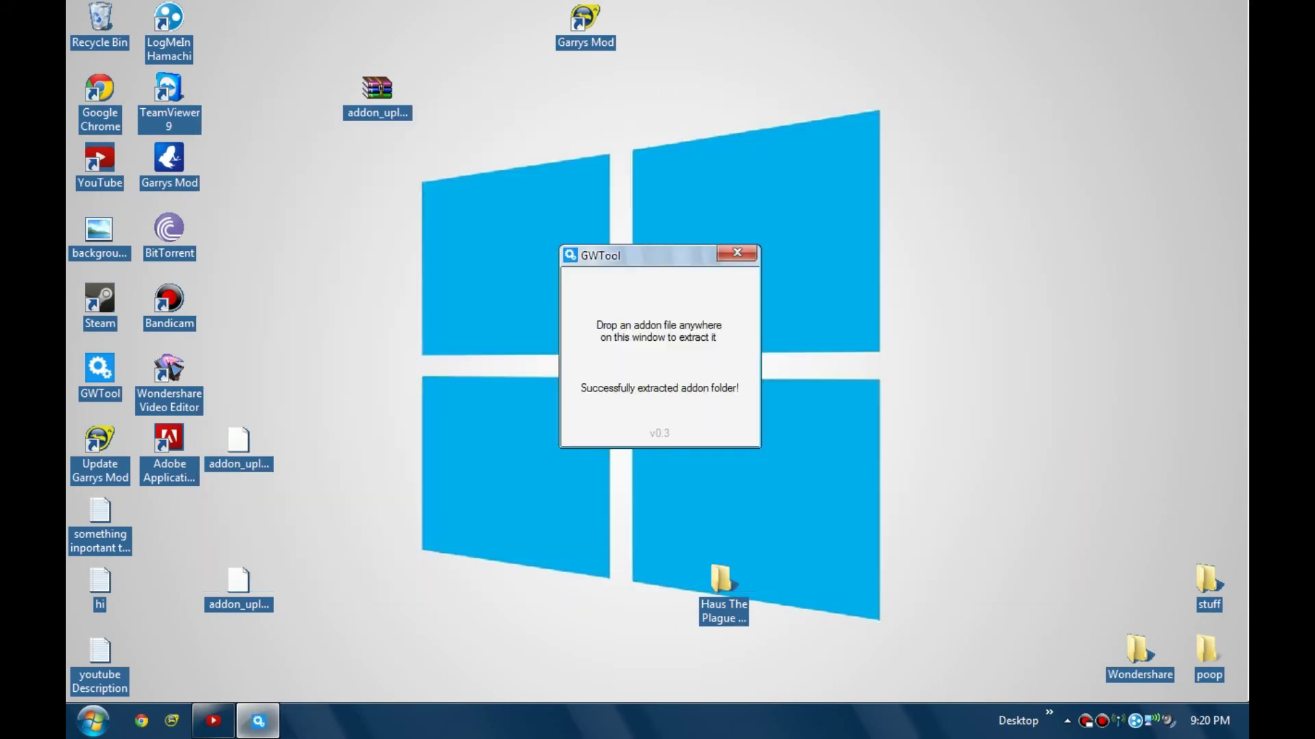
pyautogui.click(737, 253)
pyautogui.moveTo(304, 233); pyautogui.dragTo(307, 89)
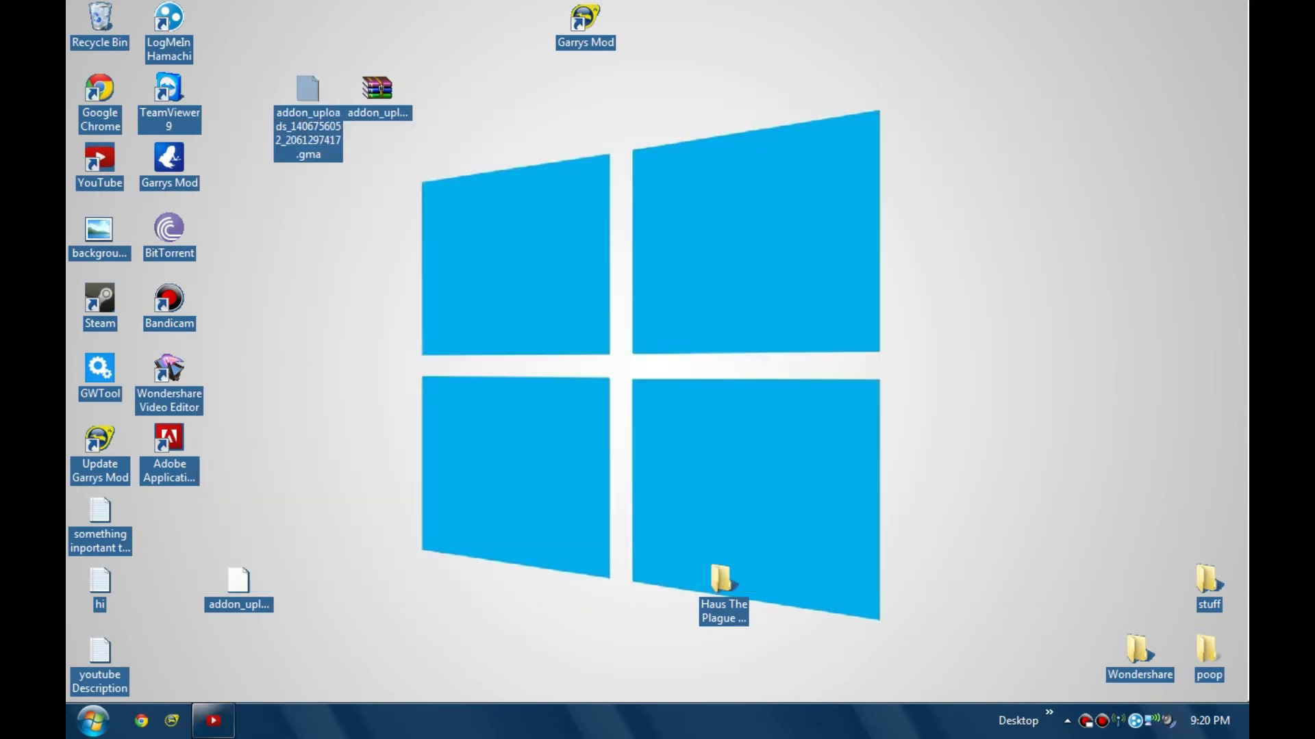
pyautogui.moveTo(238, 580); pyautogui.dragTo(239, 89)
pyautogui.click(93, 720)
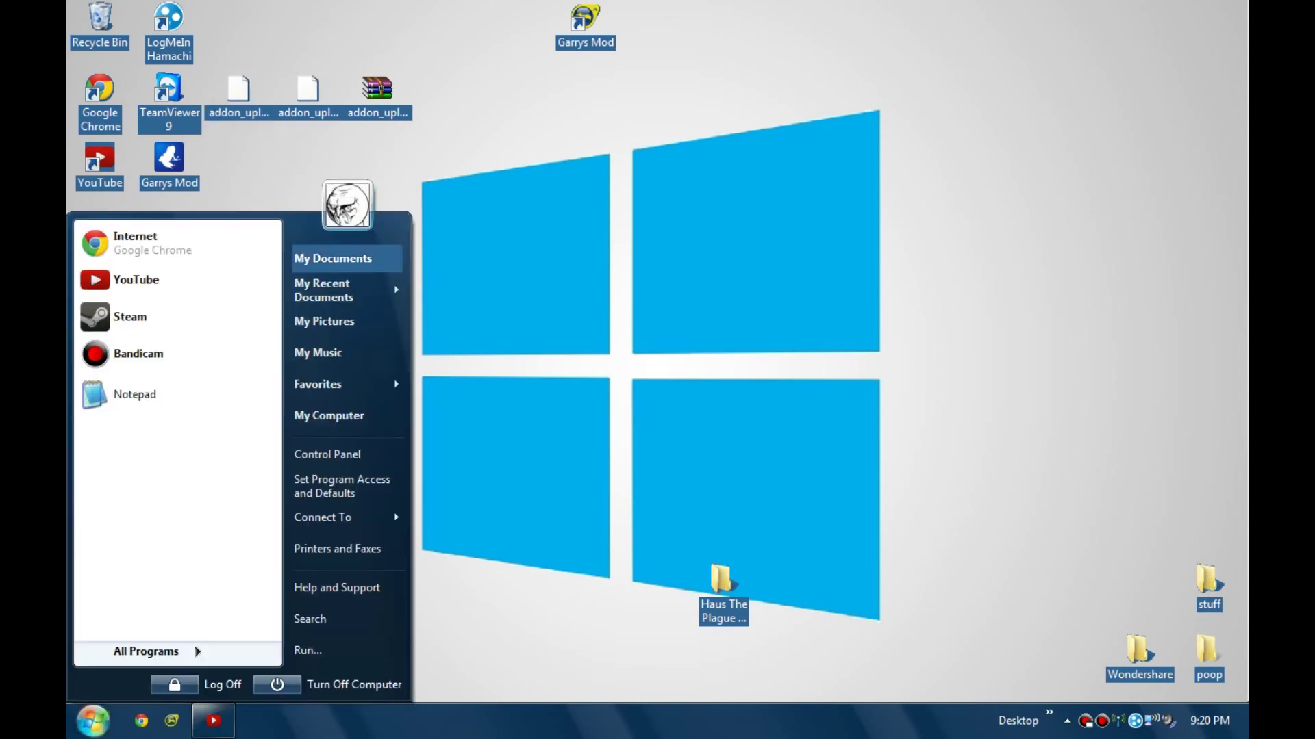
pyautogui.click(346, 416)
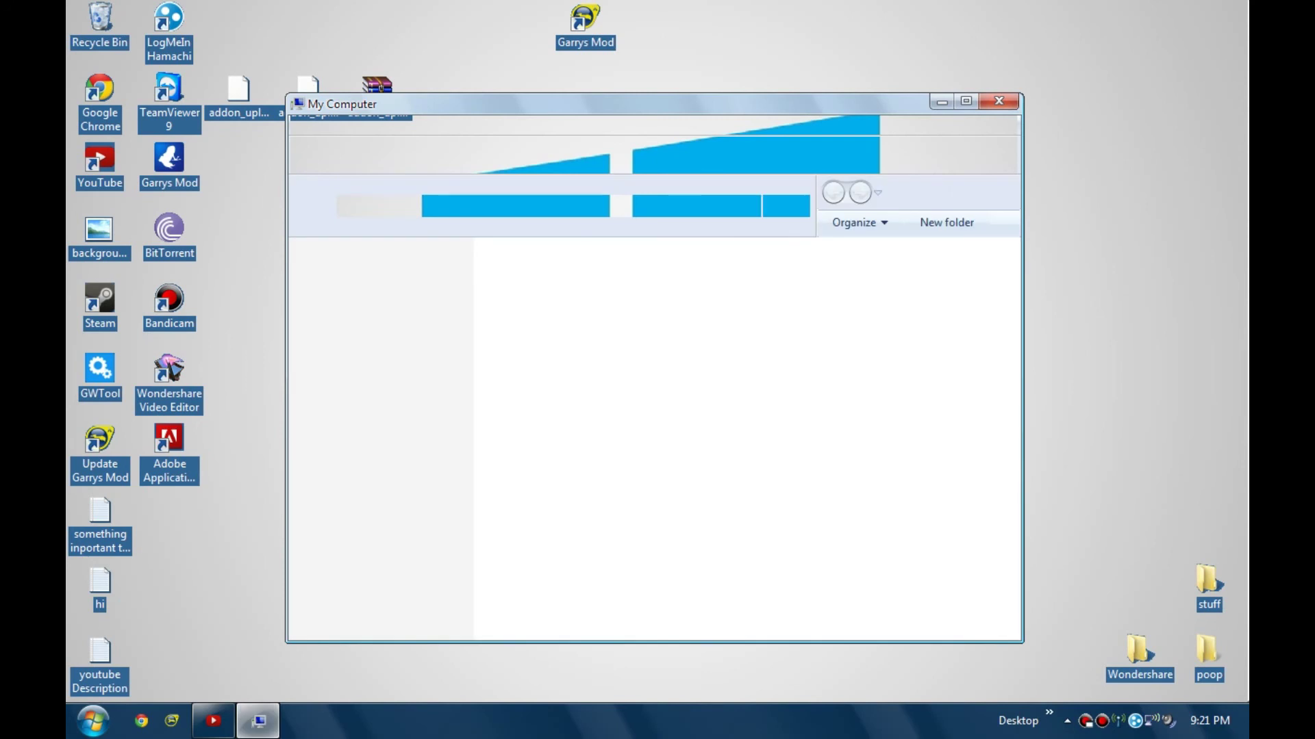
pyautogui.hotkey('alt', 'F4')
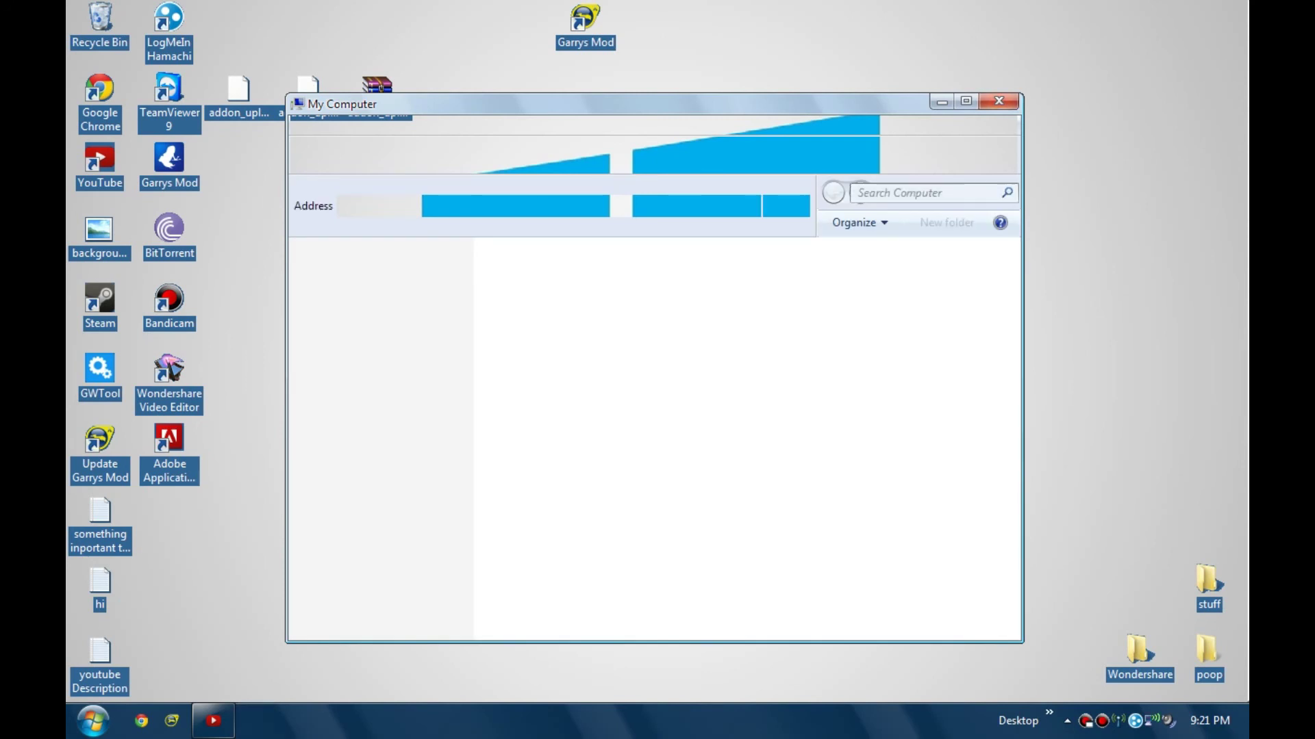
# Step: Open the Garrys Mod shortcut's target folder from its properties and position the folder window so the extracted addon folder stays reachable
pyautogui.rightClick(587, 13)
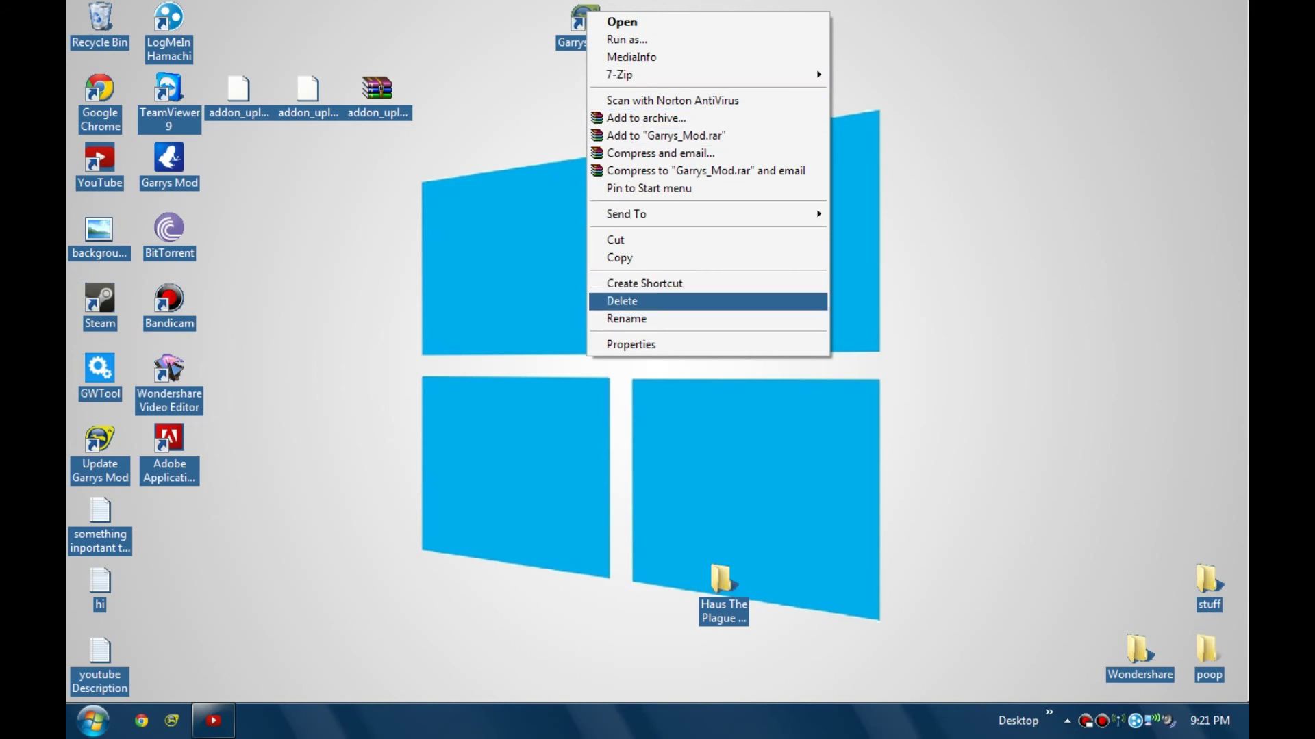
pyautogui.click(631, 344)
pyautogui.click(684, 328)
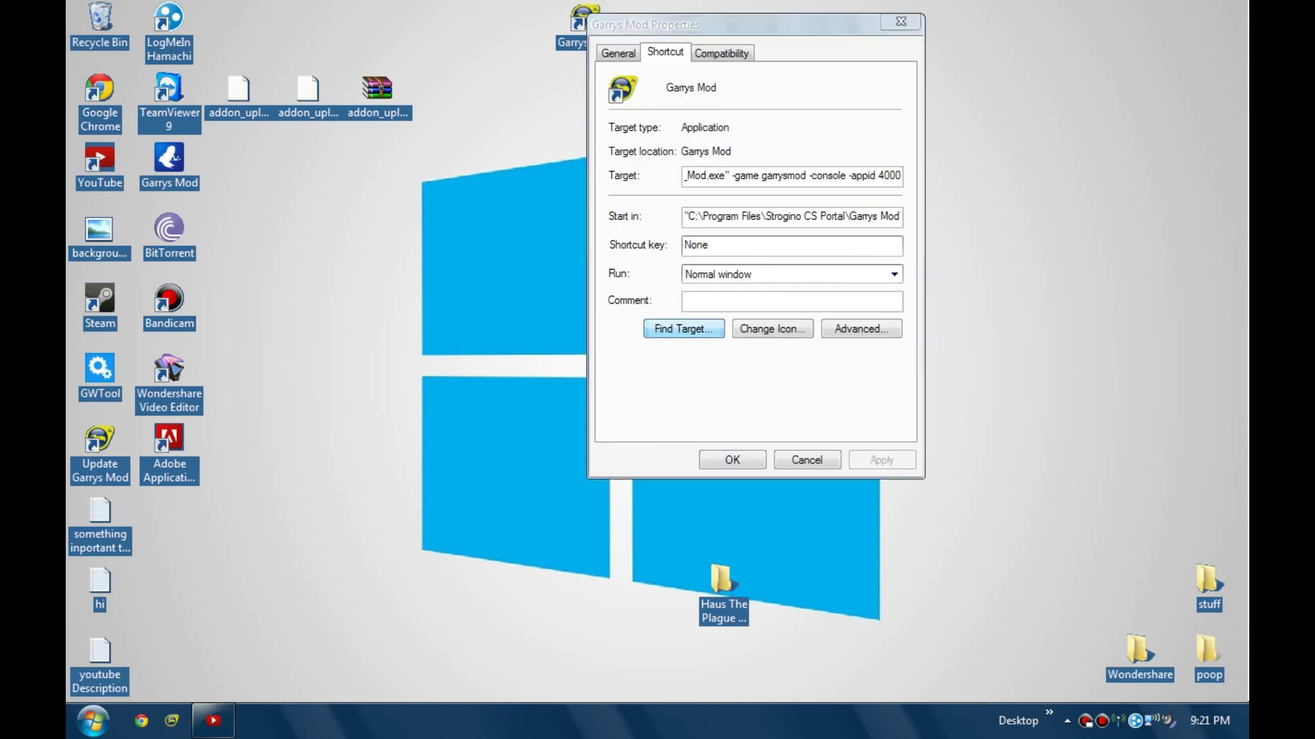
pyautogui.moveTo(774, 131); pyautogui.dragTo(524, 86)
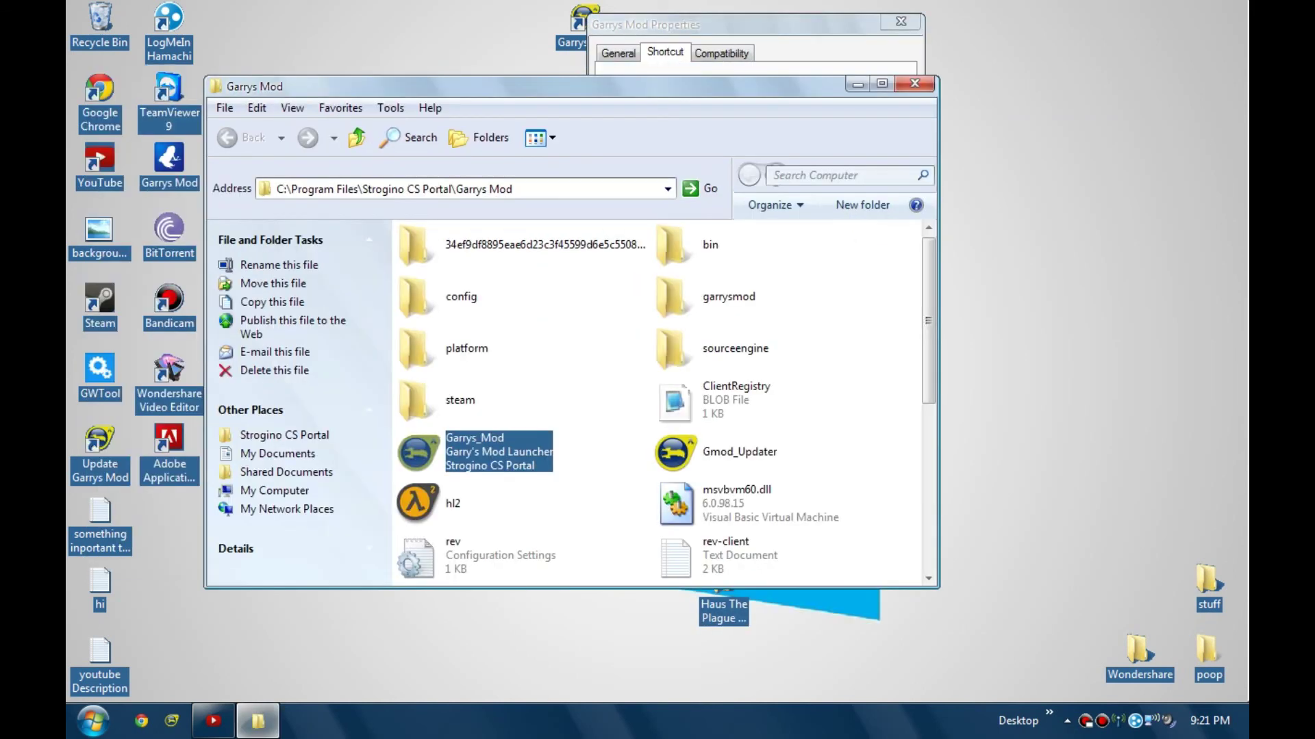
# Step: Move the Haus The Plague Doktor folder from the desktop into garrysmod\addons, and close the folder and shortcut properties windows
pyautogui.doubleClick(719, 297)
pyautogui.doubleClick(421, 245)
pyautogui.moveTo(724, 610); pyautogui.dragTo(651, 291)
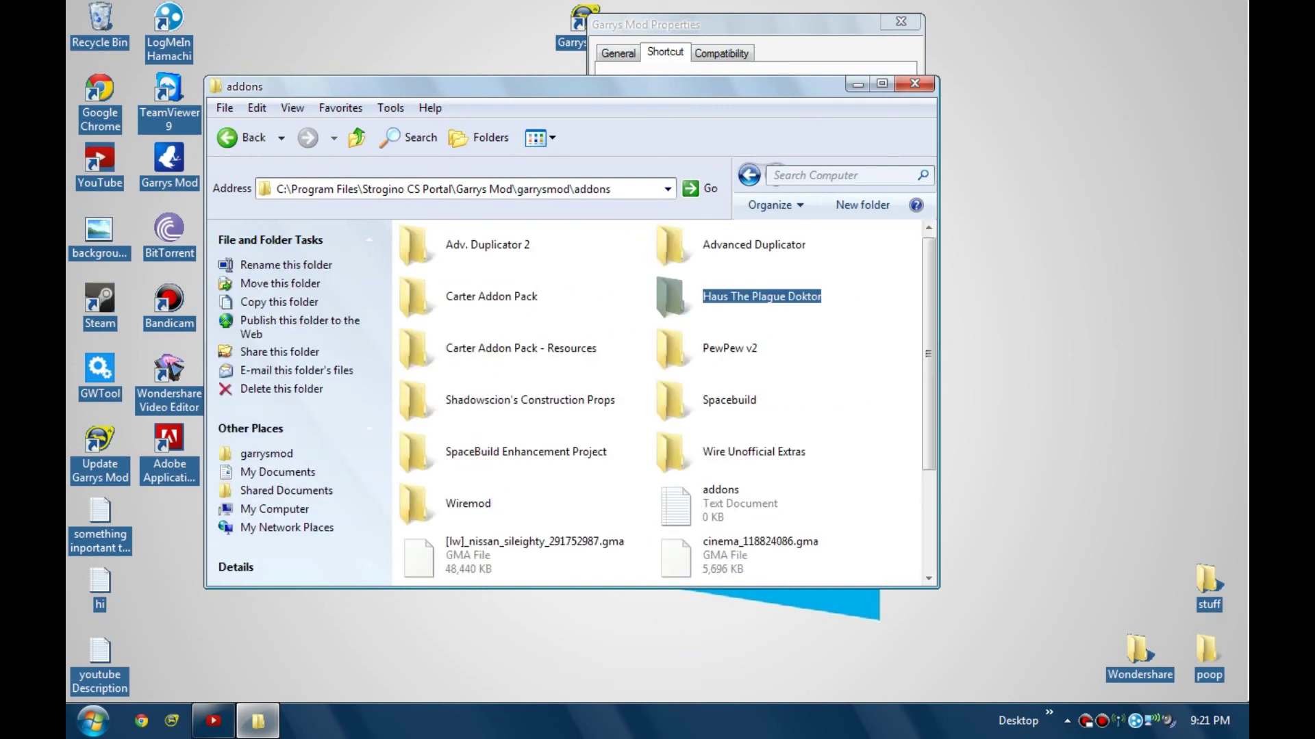
pyautogui.click(914, 83)
pyautogui.click(901, 21)
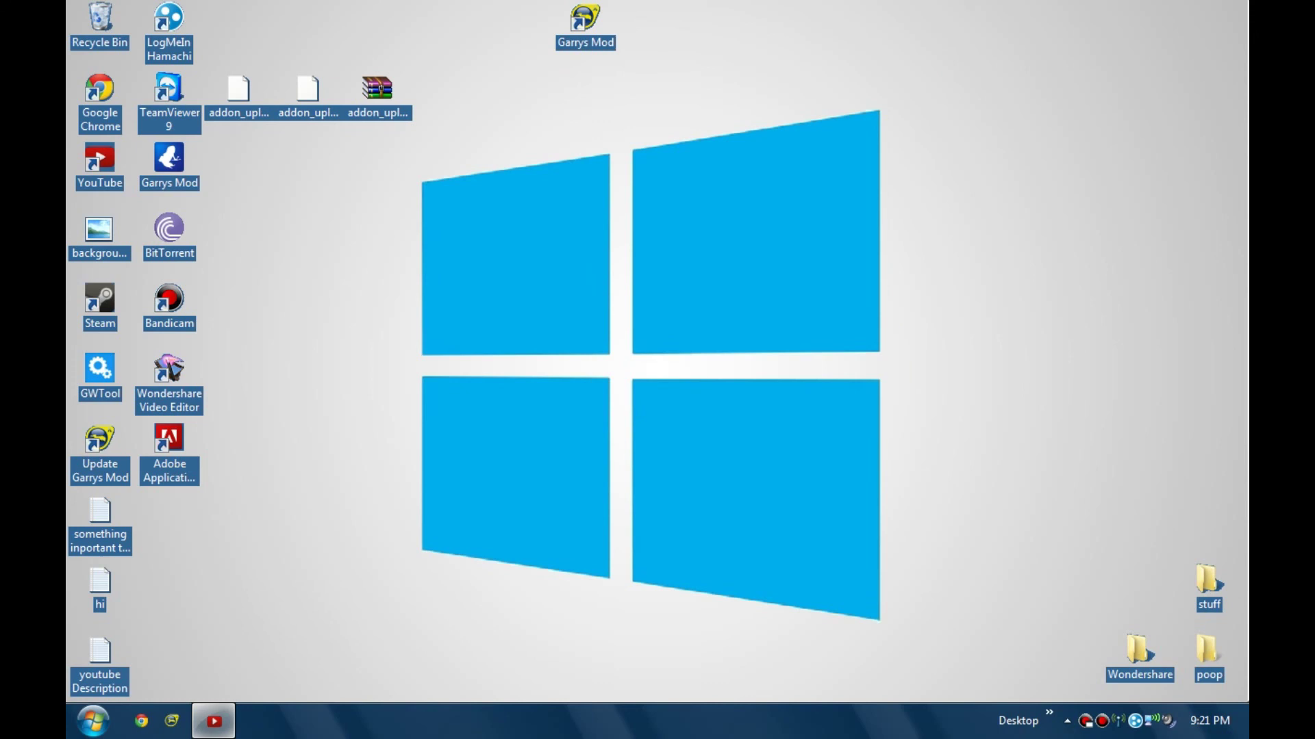
# Step: Open a new Notepad note and write "bye!"
pyautogui.click(93, 720)
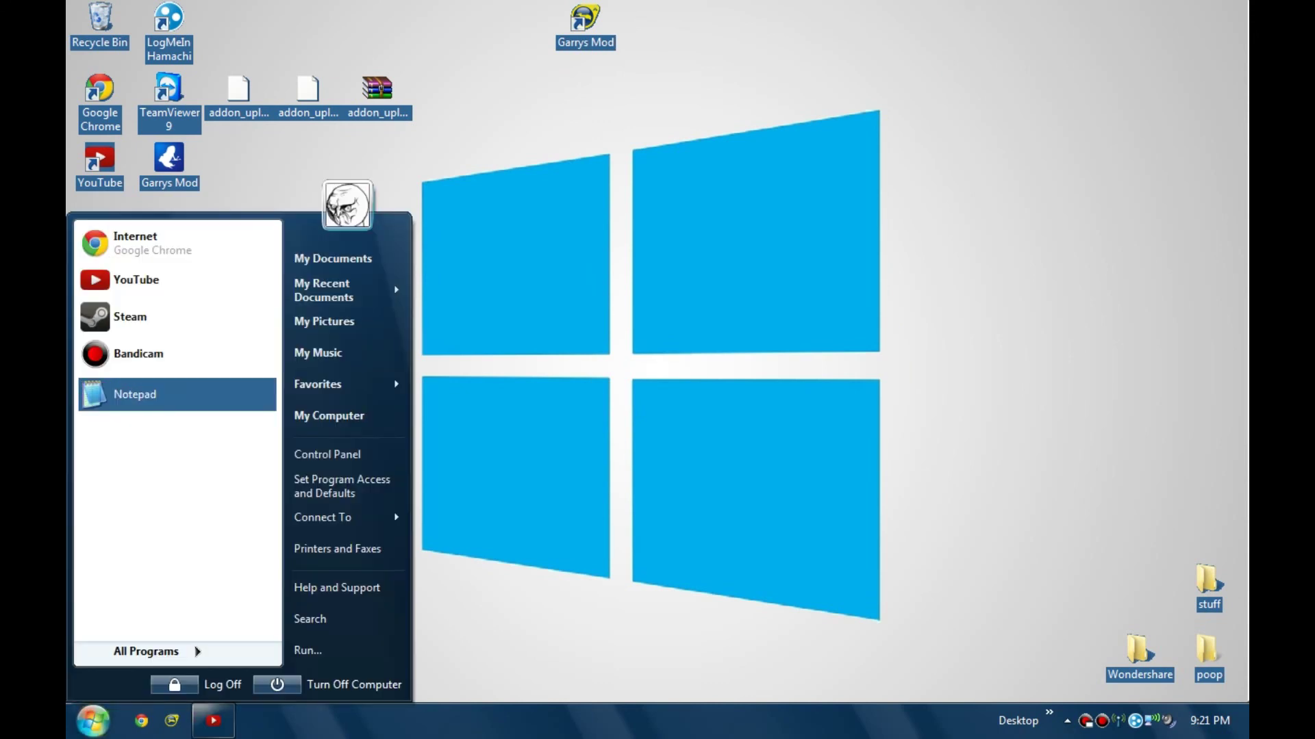
pyautogui.click(134, 394)
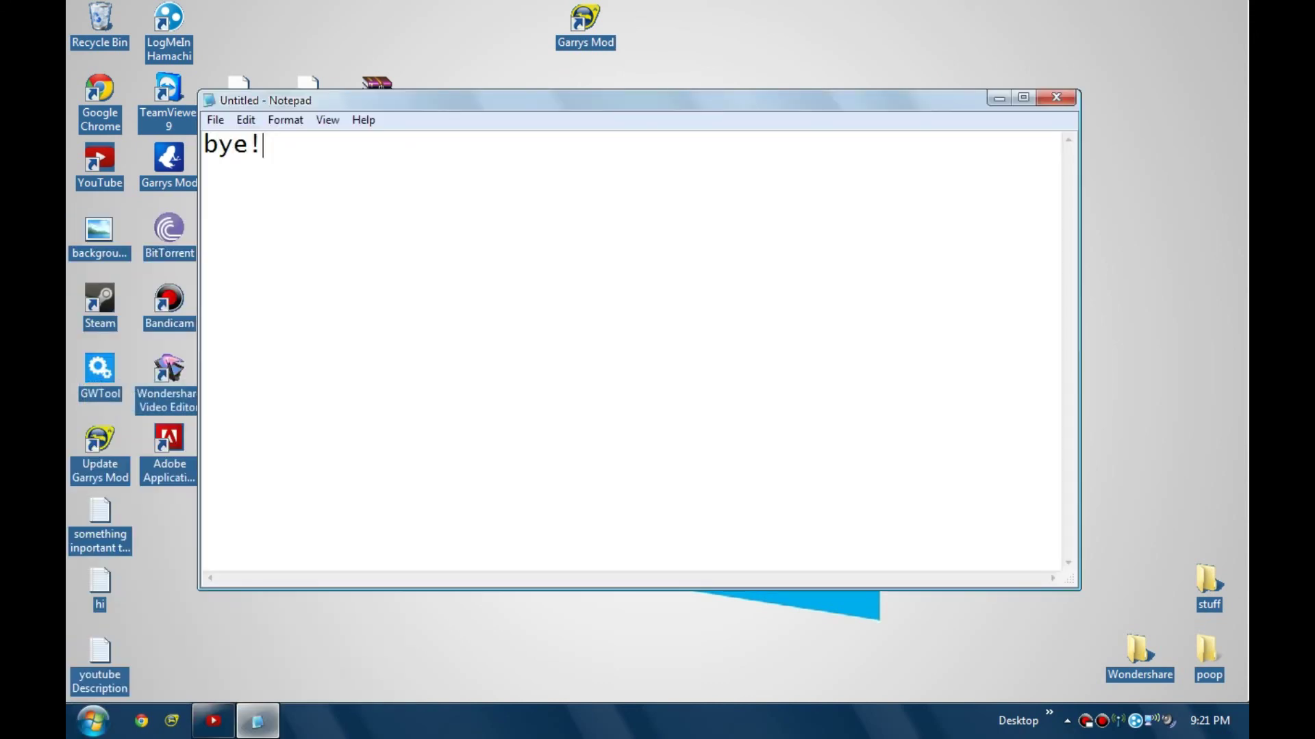